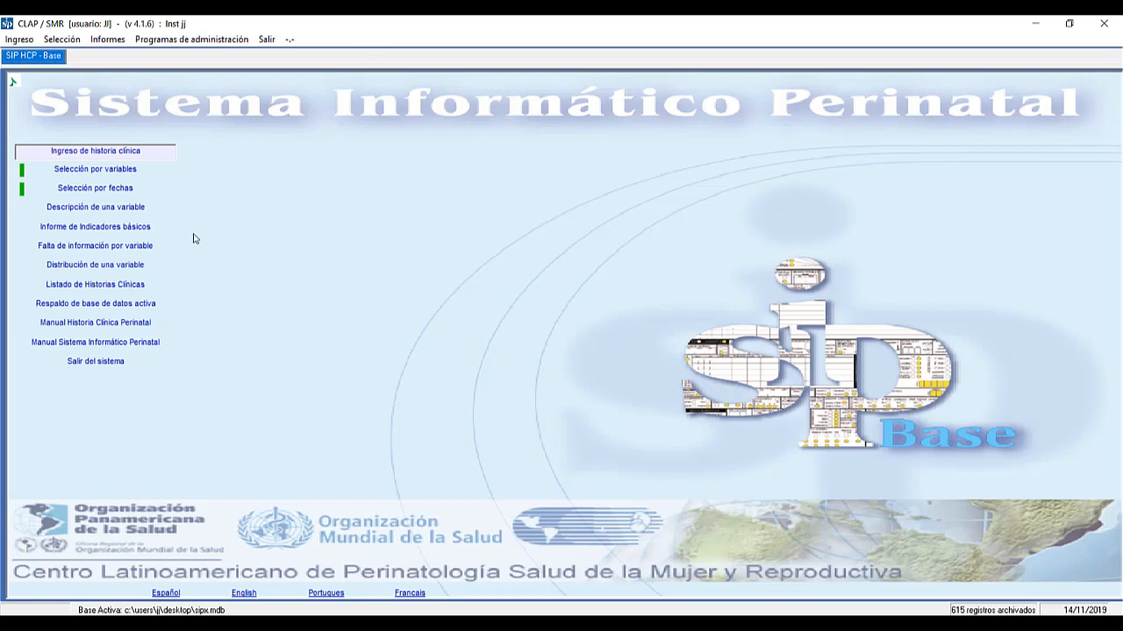
Step: Open the Listado de Historias Clínicas, reposition its window and widen the Lugar de parto column to show full values
left_click(162, 286)
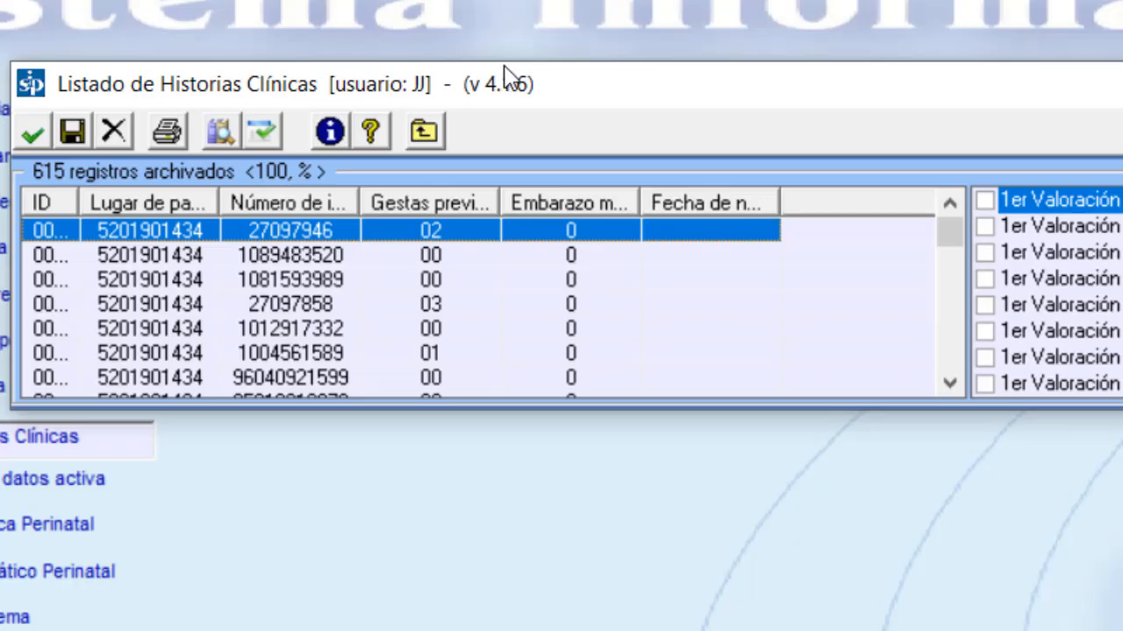
left_click_drag(320, 137, 538, 205)
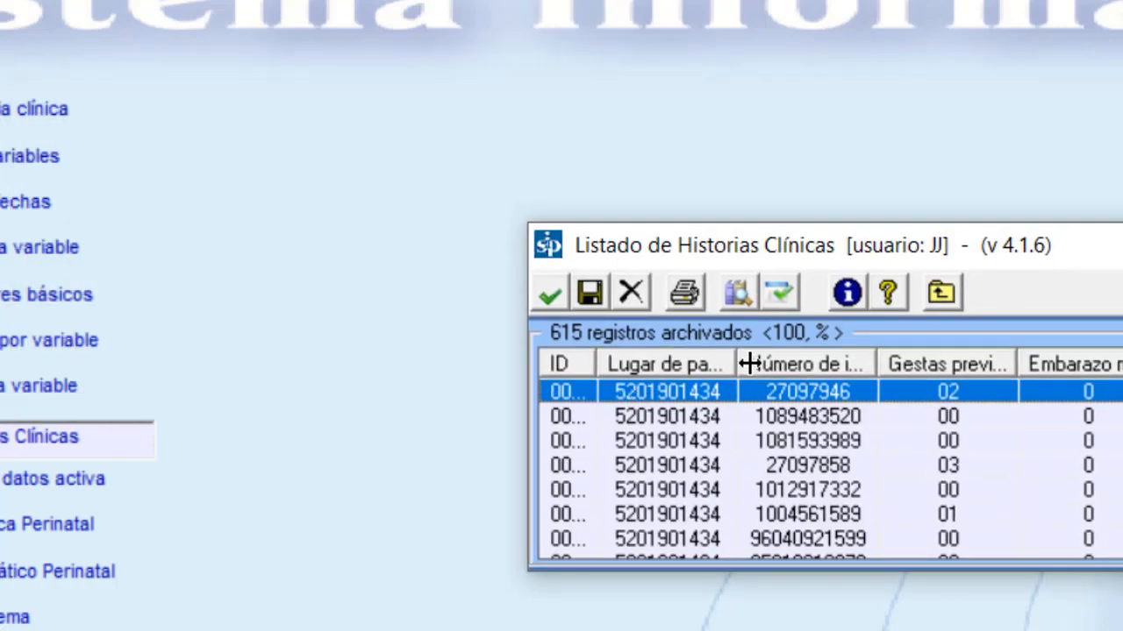
left_click_drag(748, 364, 822, 364)
Step: Review how the Lugar de parto is recorded across the archived clinical histories, and close the list
scroll(802, 431, "down", 5)
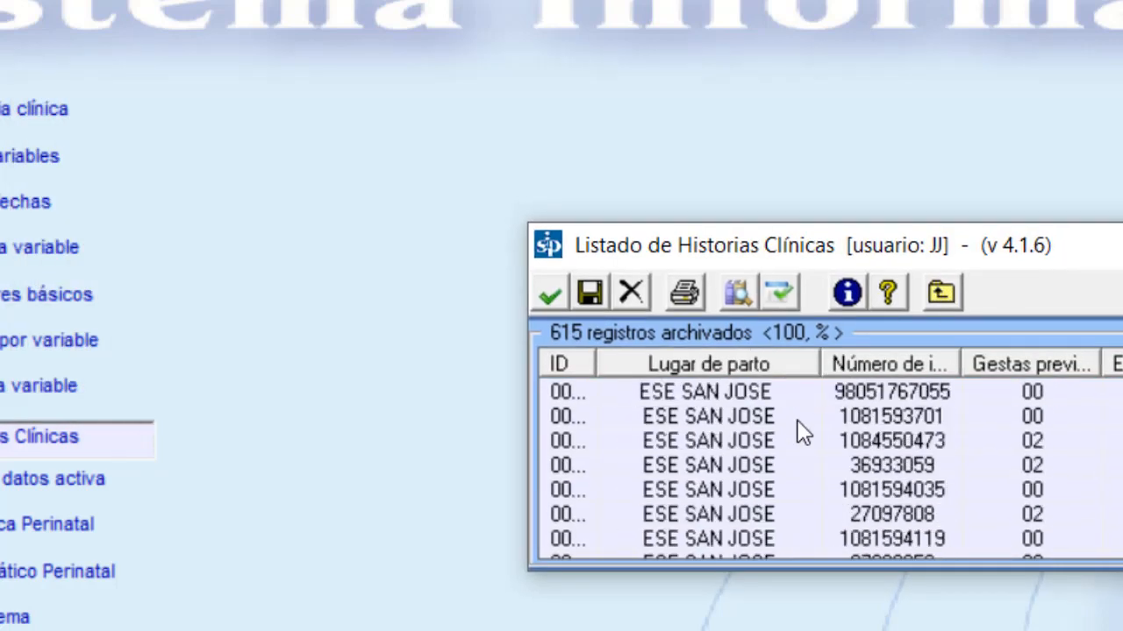
scroll(800, 431, "up", 3)
scroll(761, 476, "down", 1)
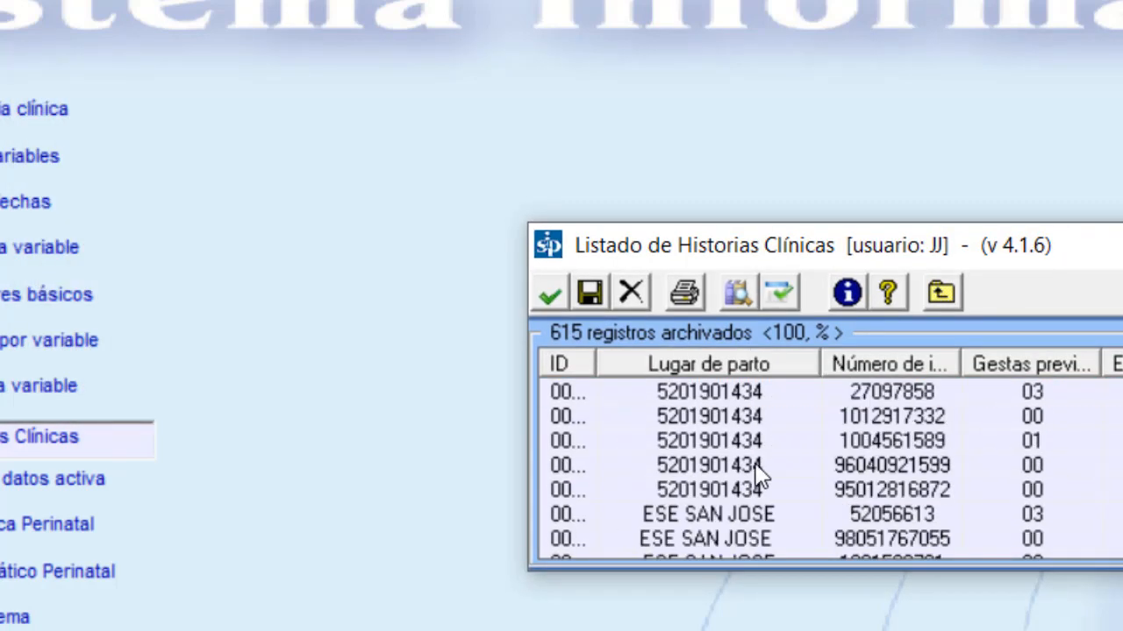
scroll(762, 476, "down", 3)
scroll(761, 476, "up", 3)
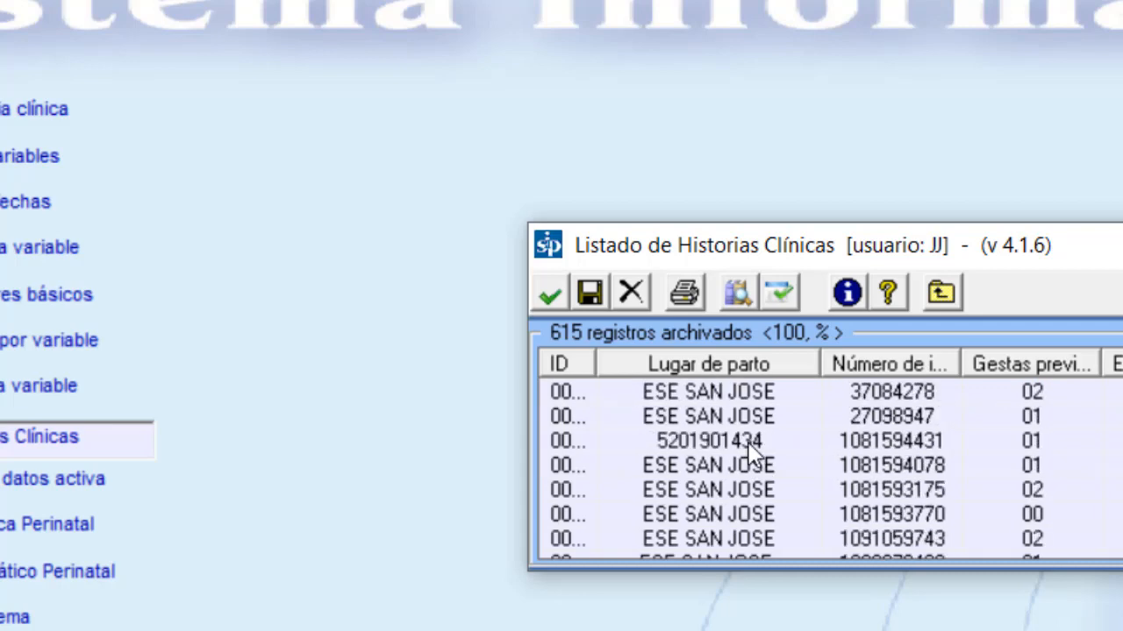
scroll(755, 447, "up", 5)
scroll(756, 471, "up", 4)
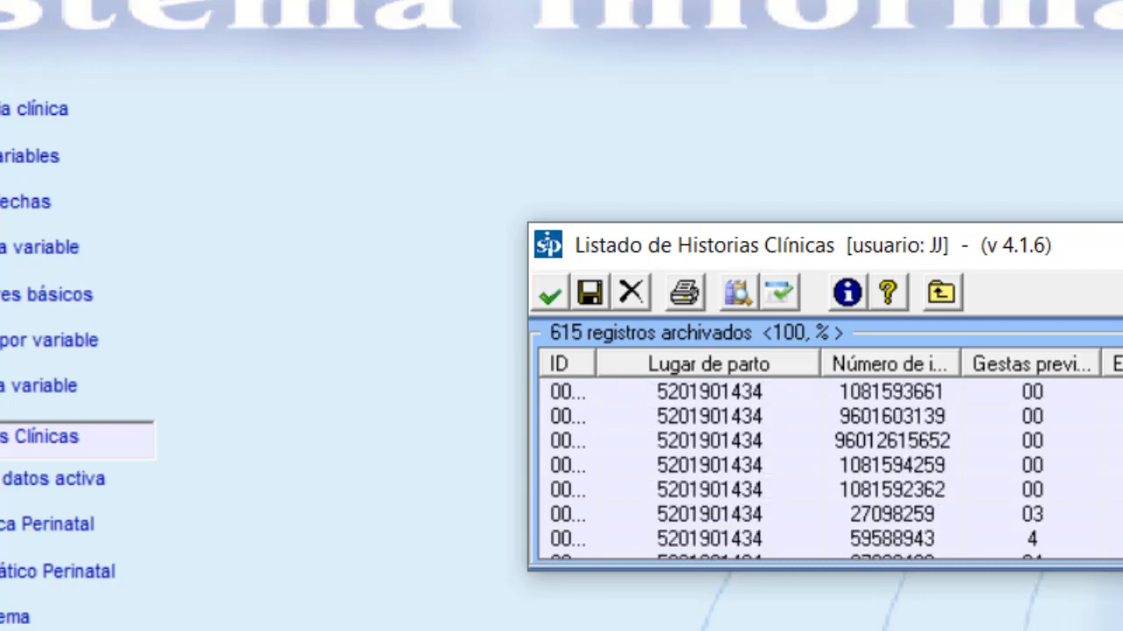
scroll(790, 465, "up", 8)
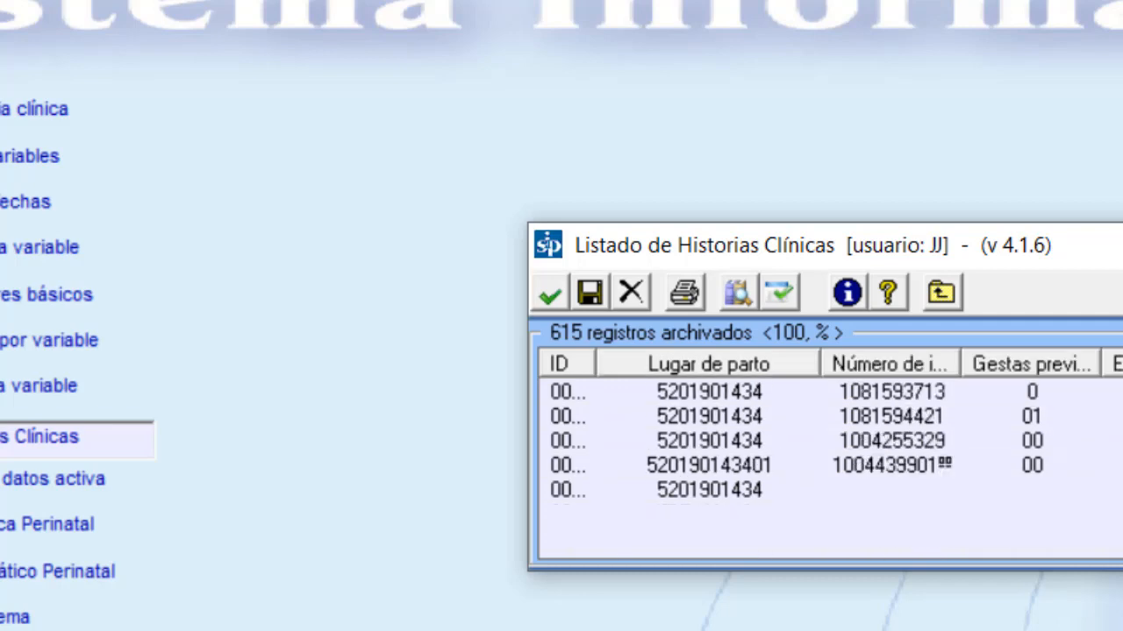
scroll(789, 464, "down", 8)
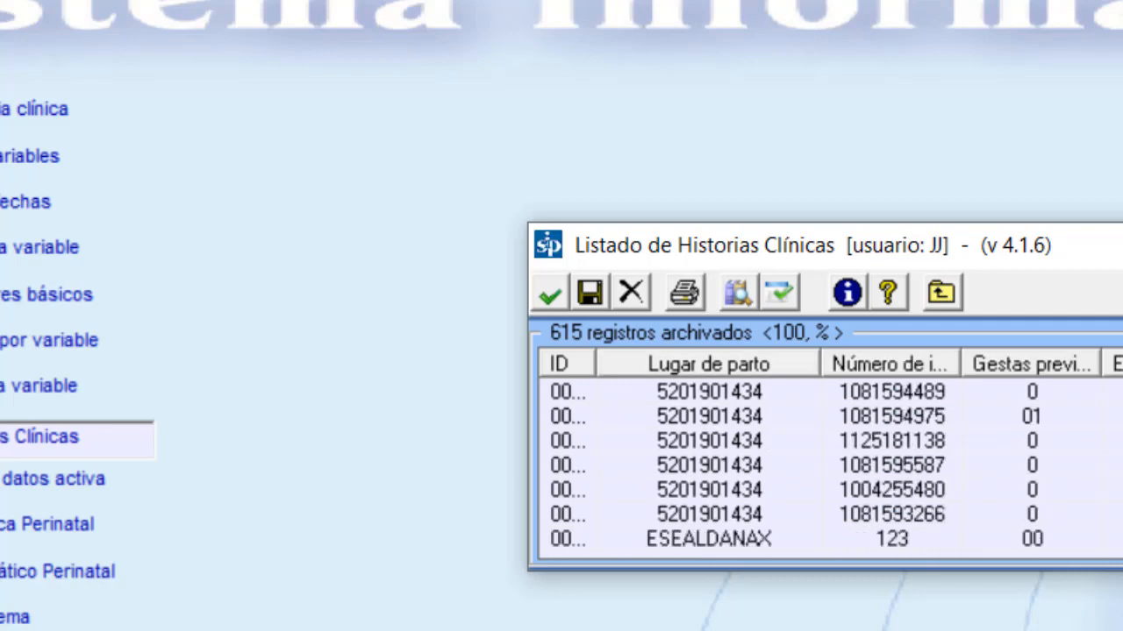
scroll(721, 474, "up", 6)
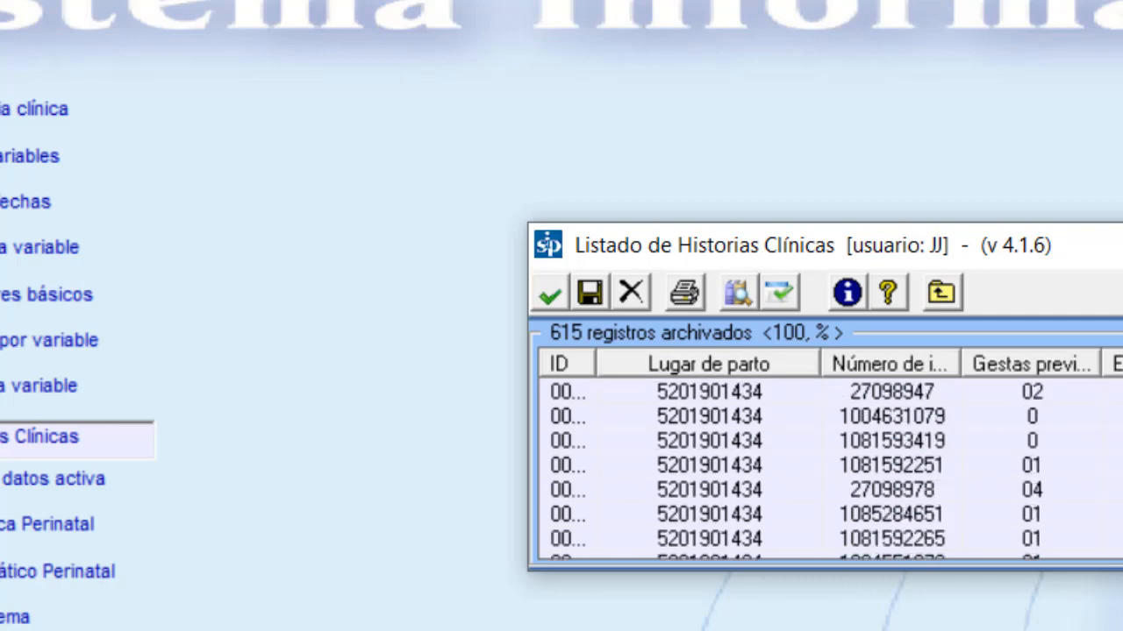
scroll(825, 465, "up", 10)
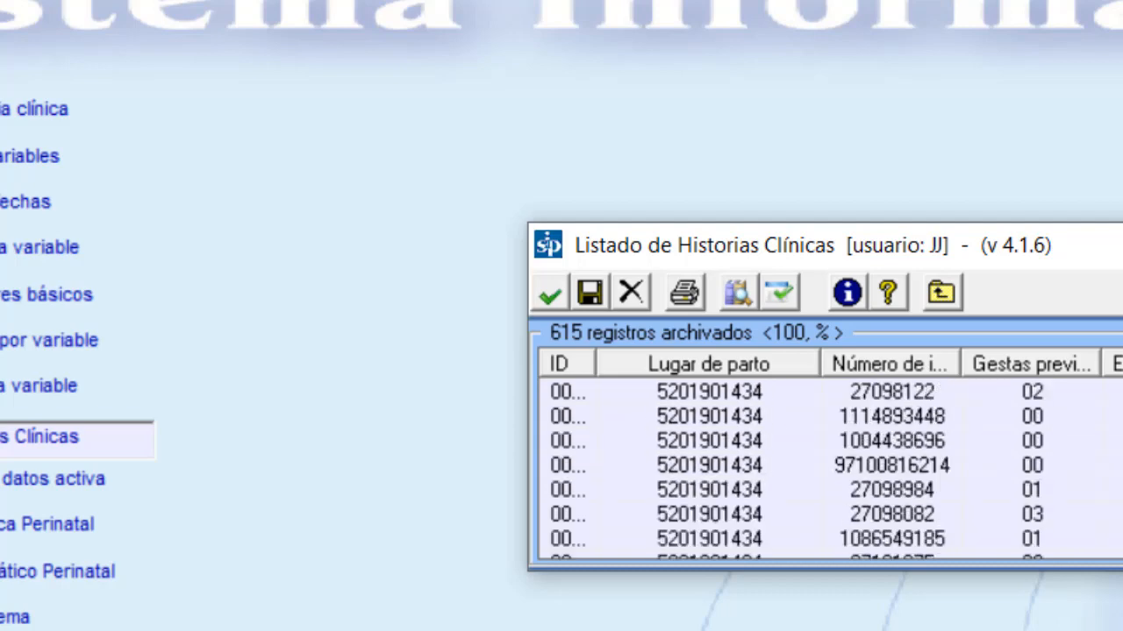
left_click(664, 464)
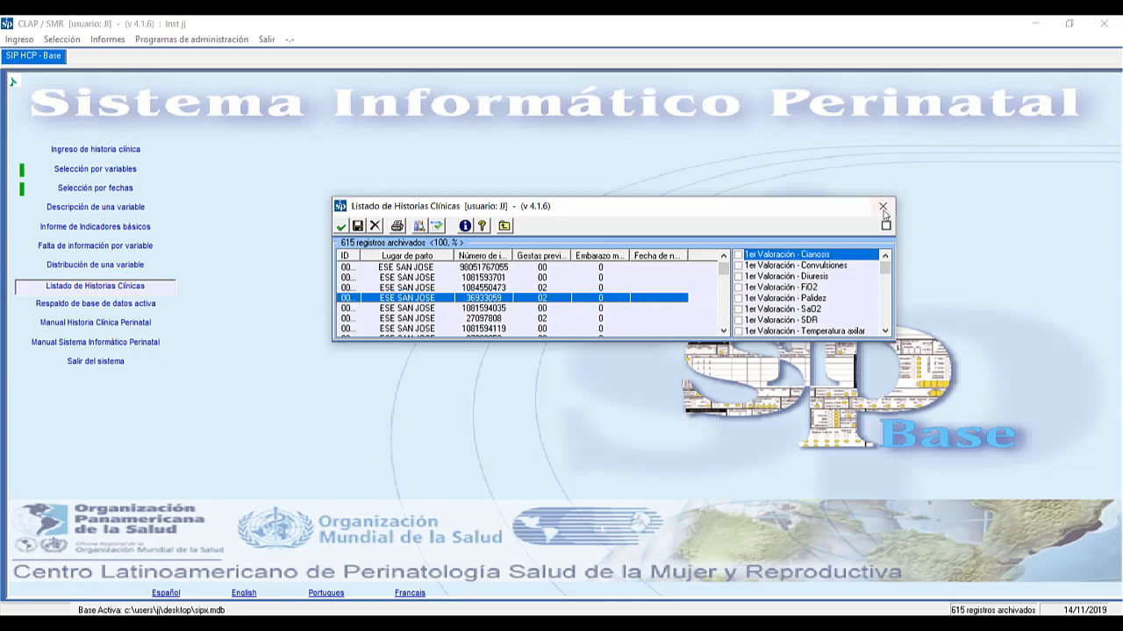
left_click(883, 208)
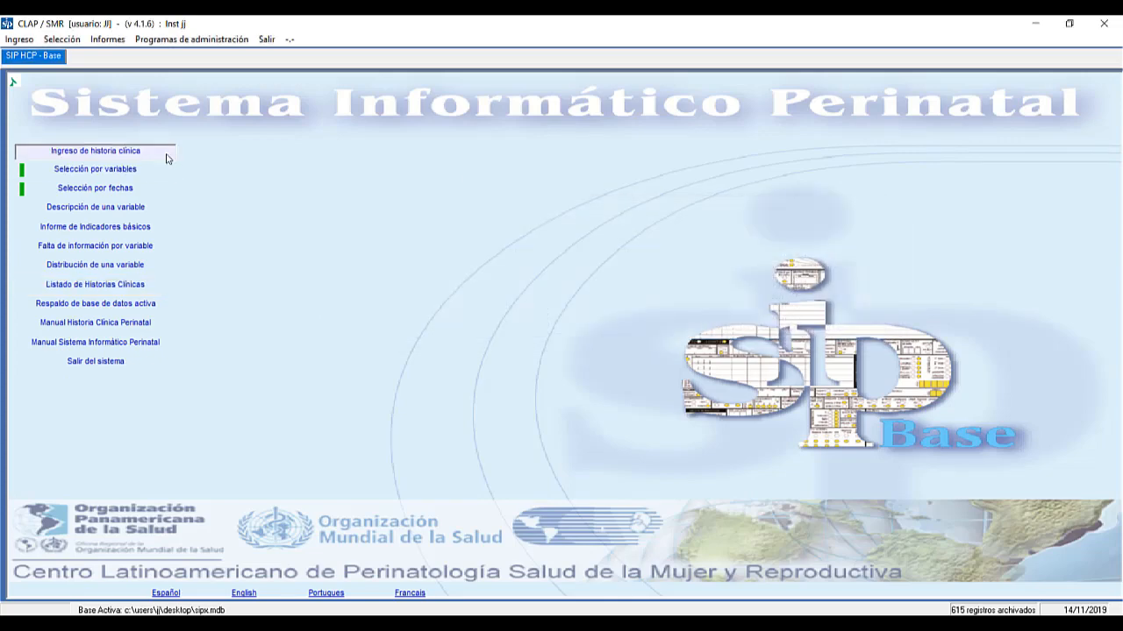
Step: Open the clinical history entry form and start a new blank record
left_click(151, 151)
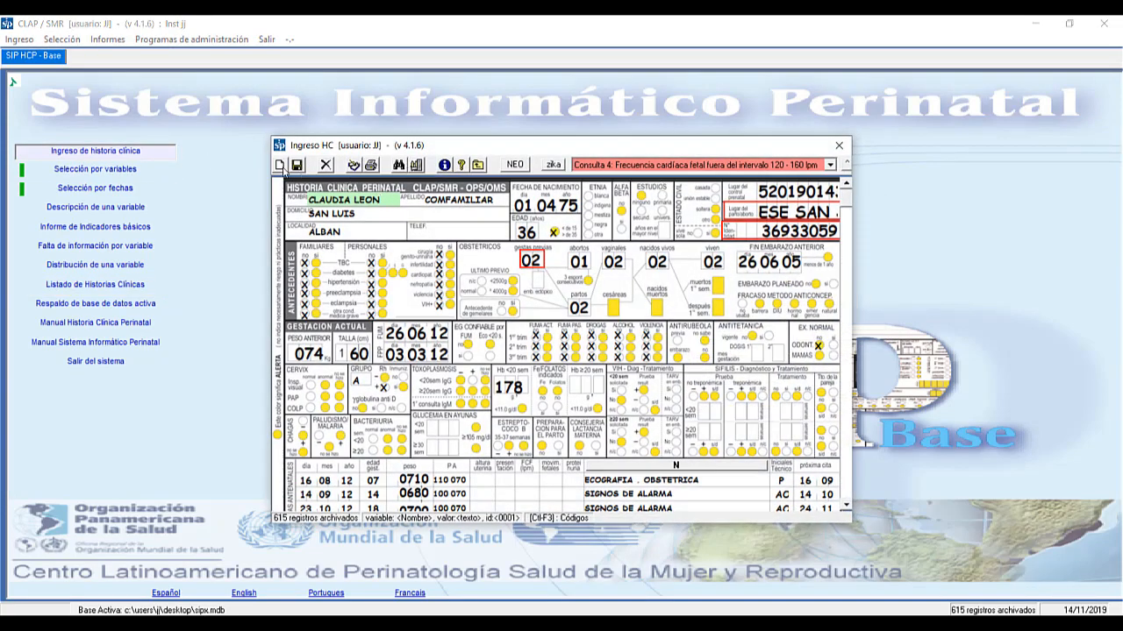
left_click(280, 165)
left_click(566, 371)
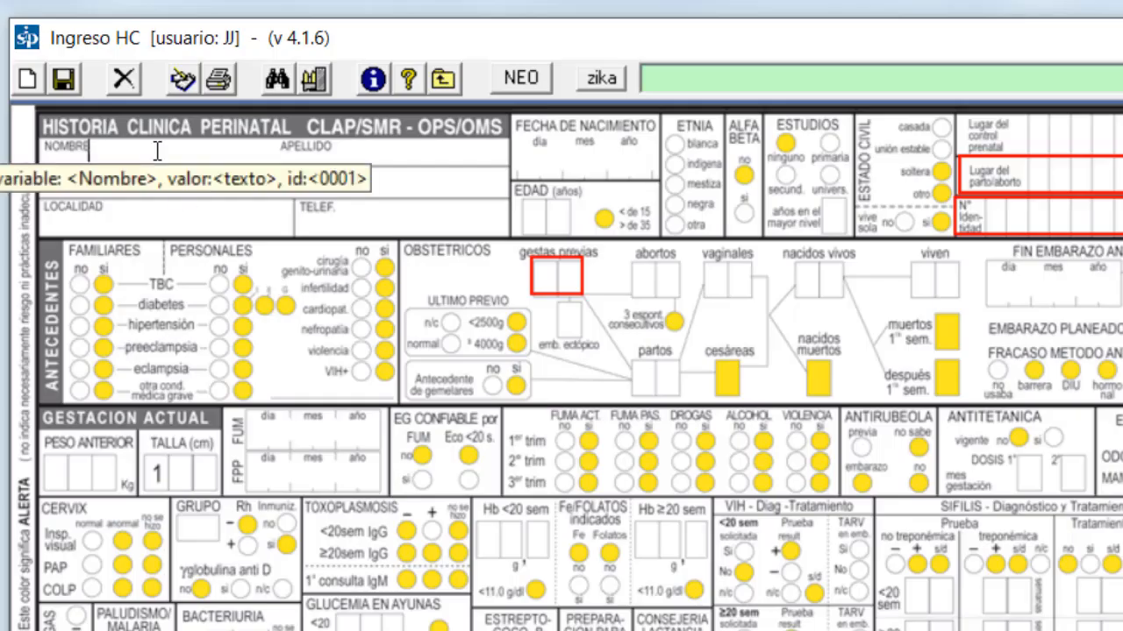
Step: Search the clinical histories by the patient's full name, load the matching record into the form, and close the results list
type("pe")
key("BackSpace")
key("BackSpace")
type("PE")
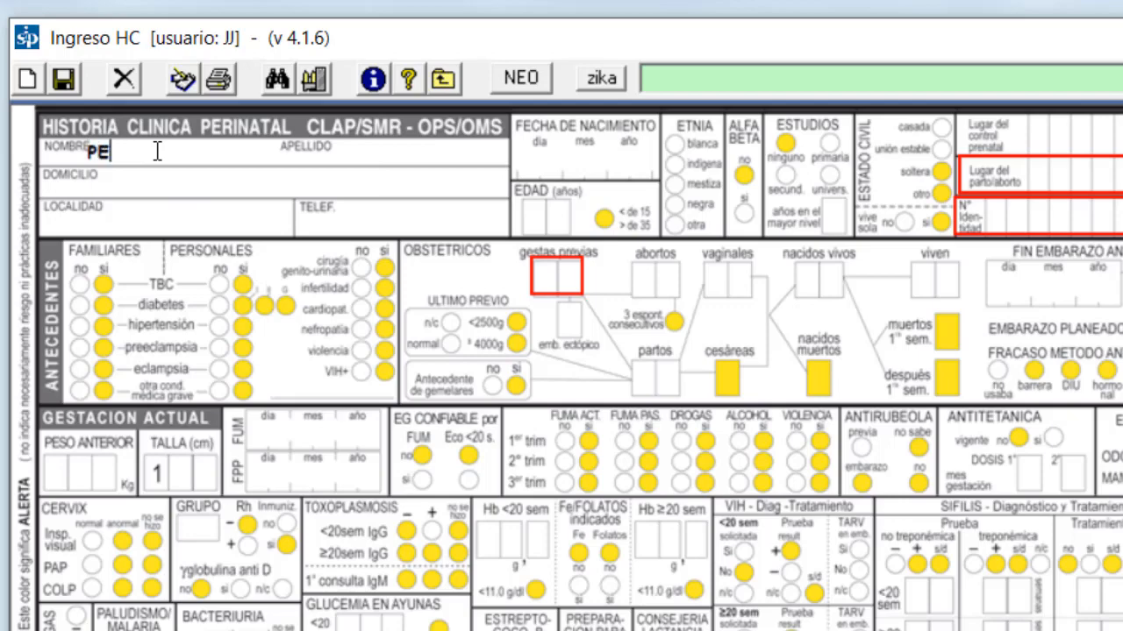
type("PITA PEREZ")
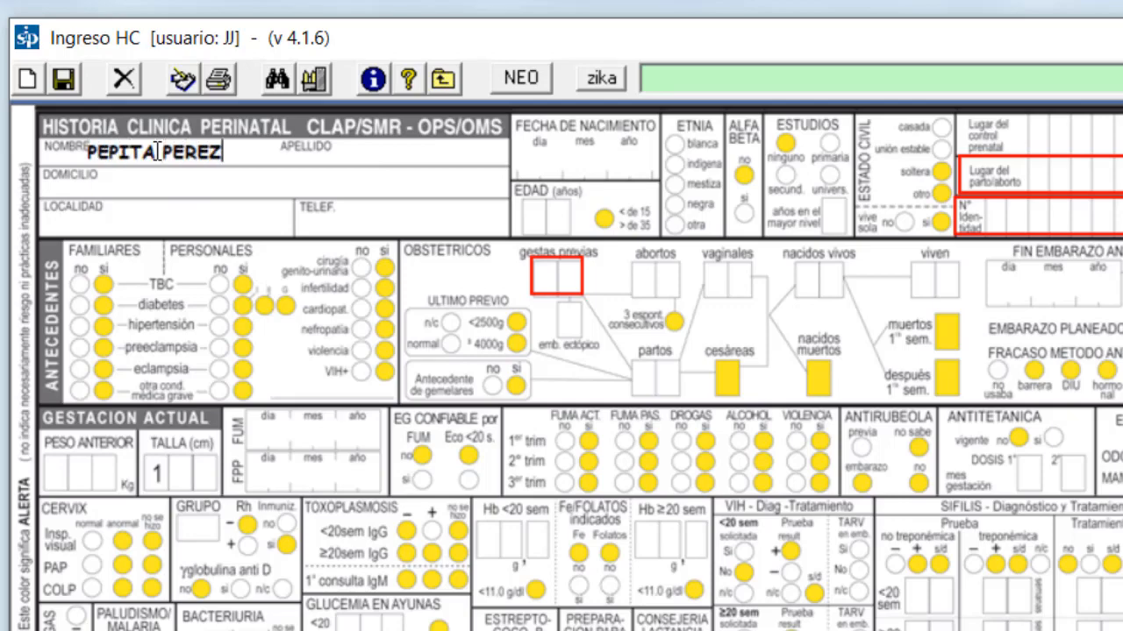
left_click(281, 80)
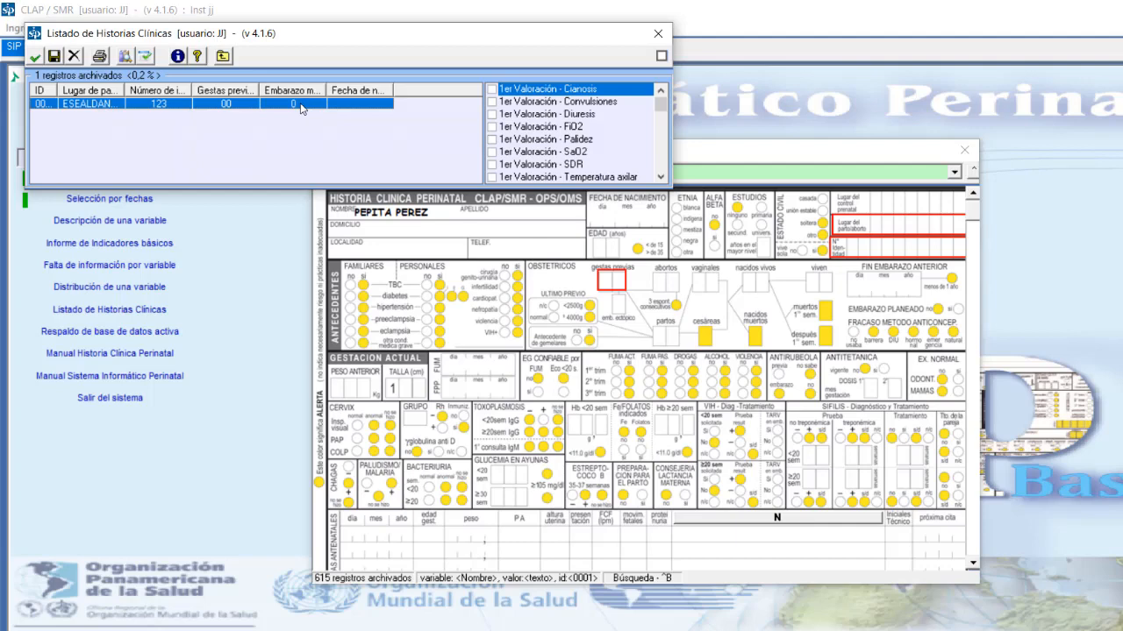
double_click(302, 108)
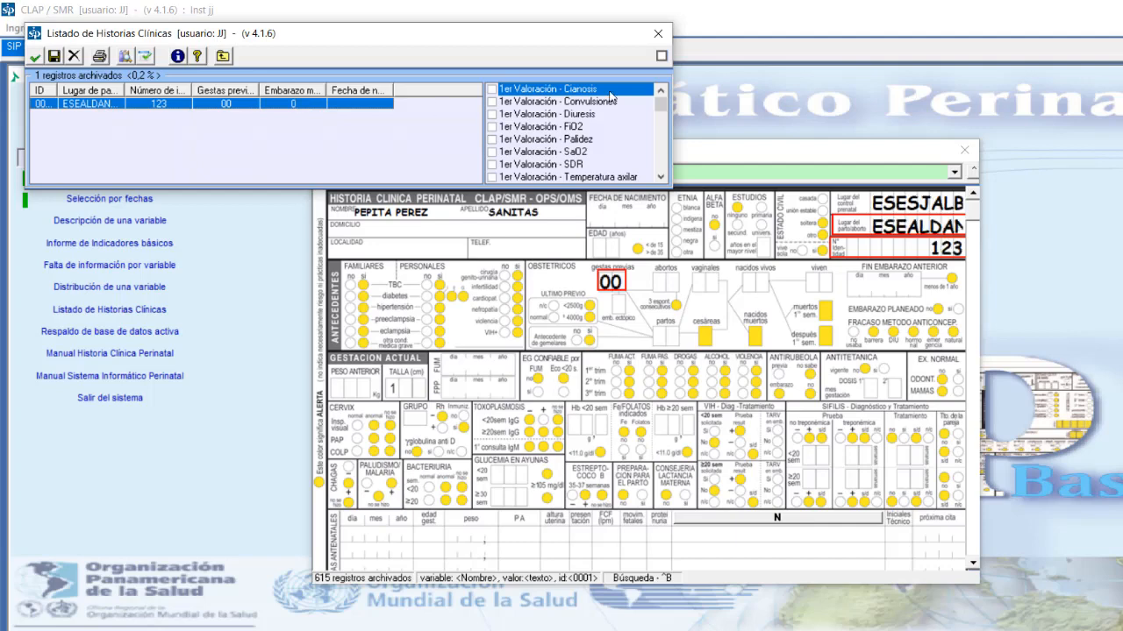
left_click(658, 34)
left_click_drag(677, 152, 590, 181)
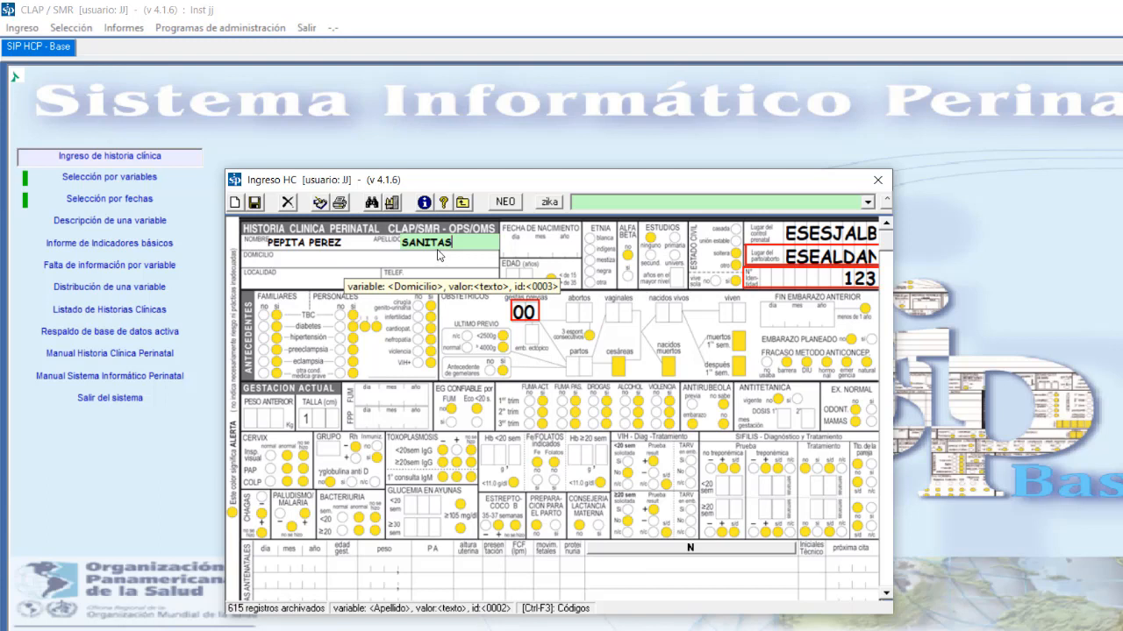
Step: Switch to the CÓDIGOS HABILITACIÓN 13112019 spreadsheet in Chrome and look over the habilitation codes of the Nariño health providers
left_click(478, 630)
left_click(386, 627)
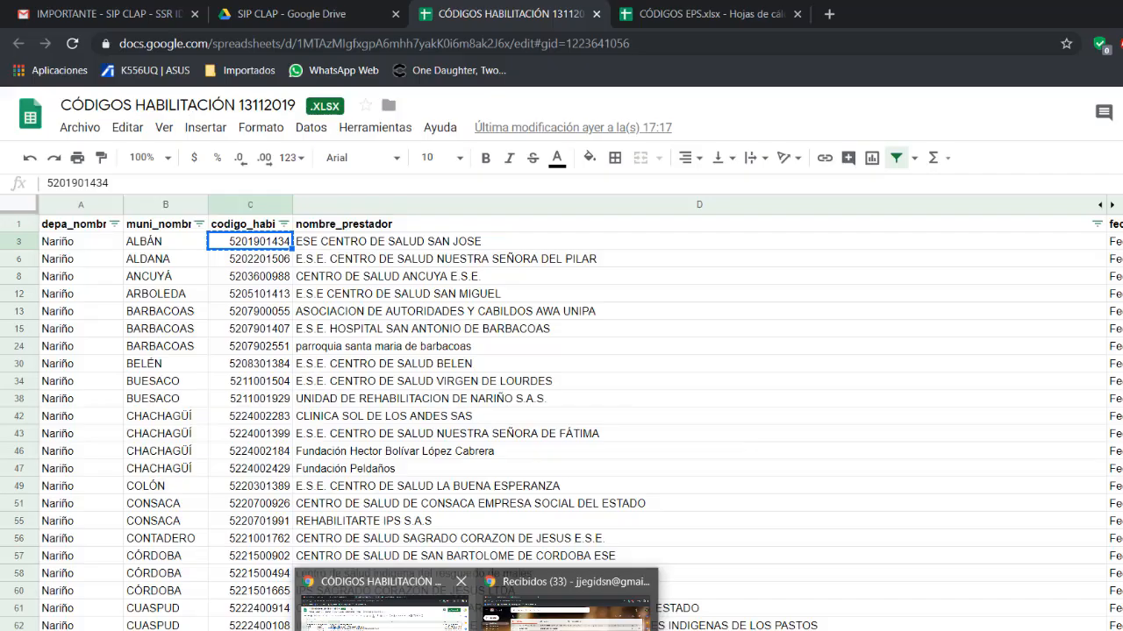
scroll(289, 334, "down", 3)
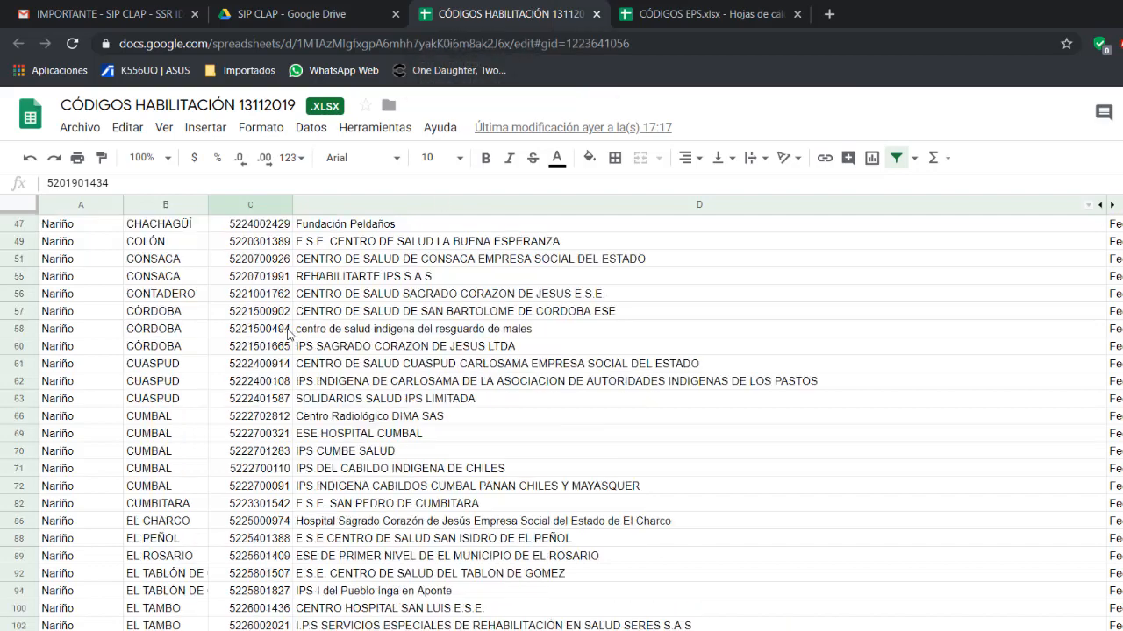
scroll(288, 334, "up", 5)
Step: Open the CÓDIGOS EPS spreadsheet and locate the cod_eps cell for SANITAS SA
left_click(670, 19)
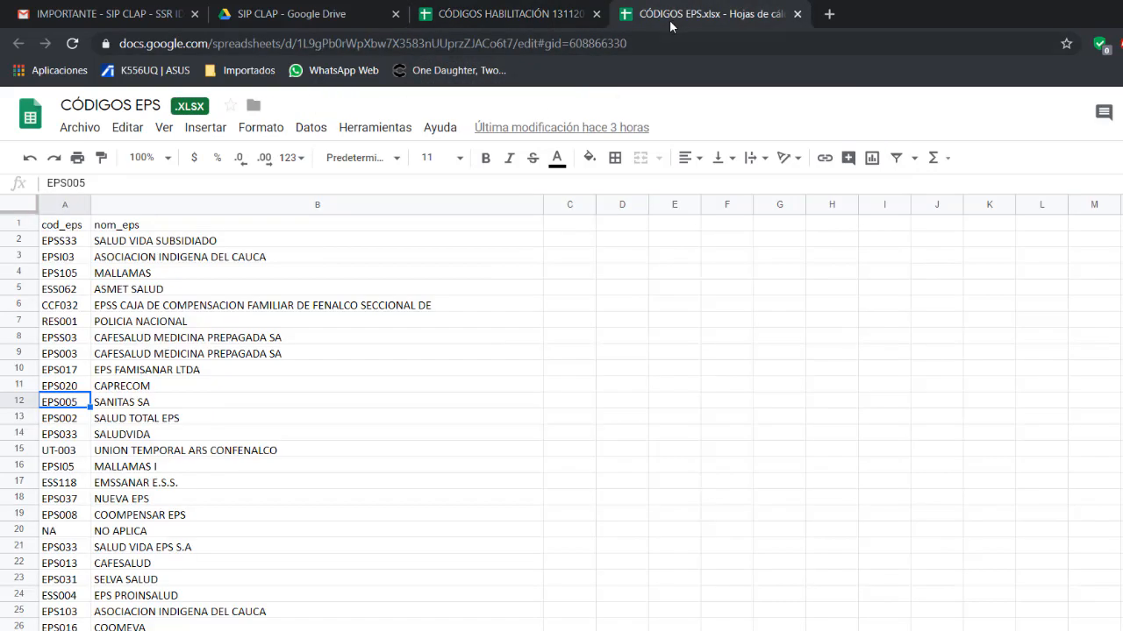
left_click(243, 355)
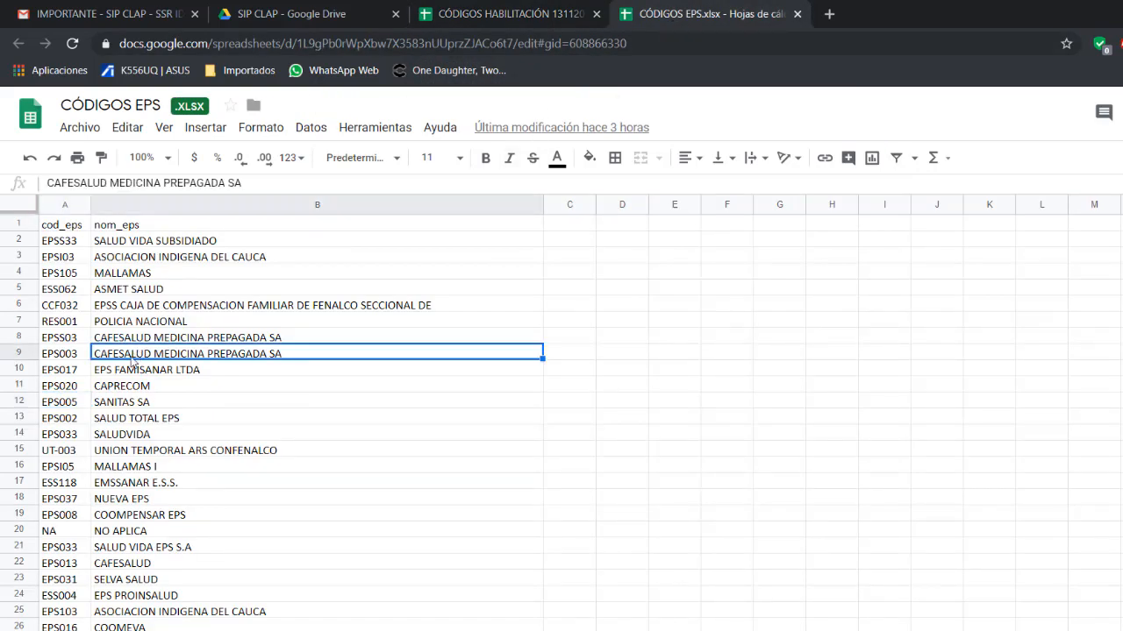
left_click(81, 407)
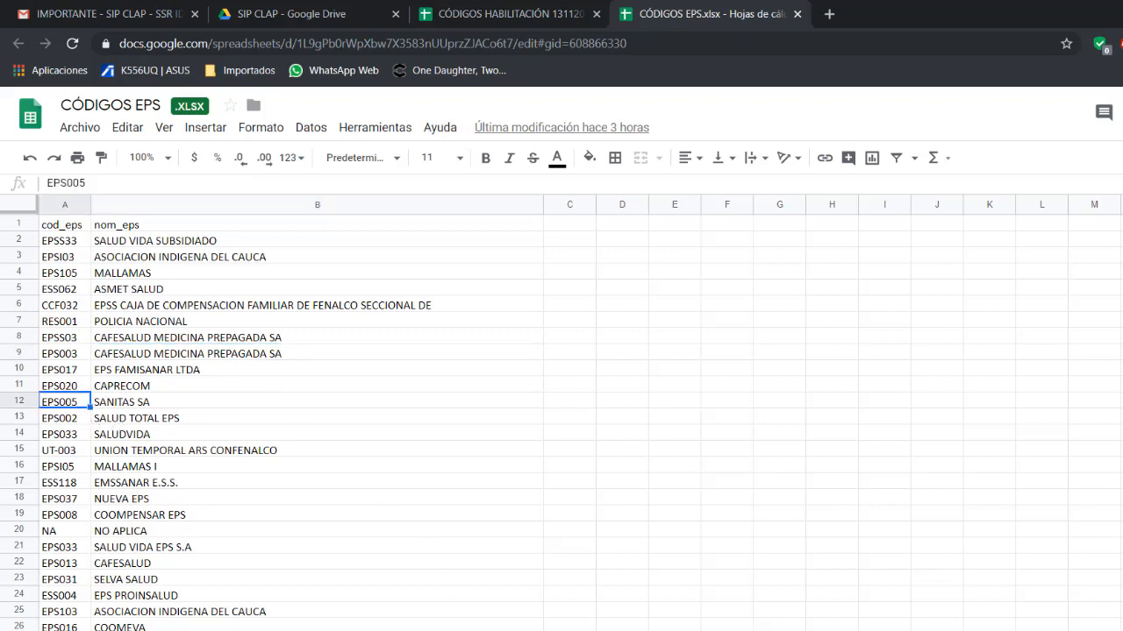
Step: Switch back to the perinatal history form and read through the full Lugar del control prenatal value
key("alt+Tab")
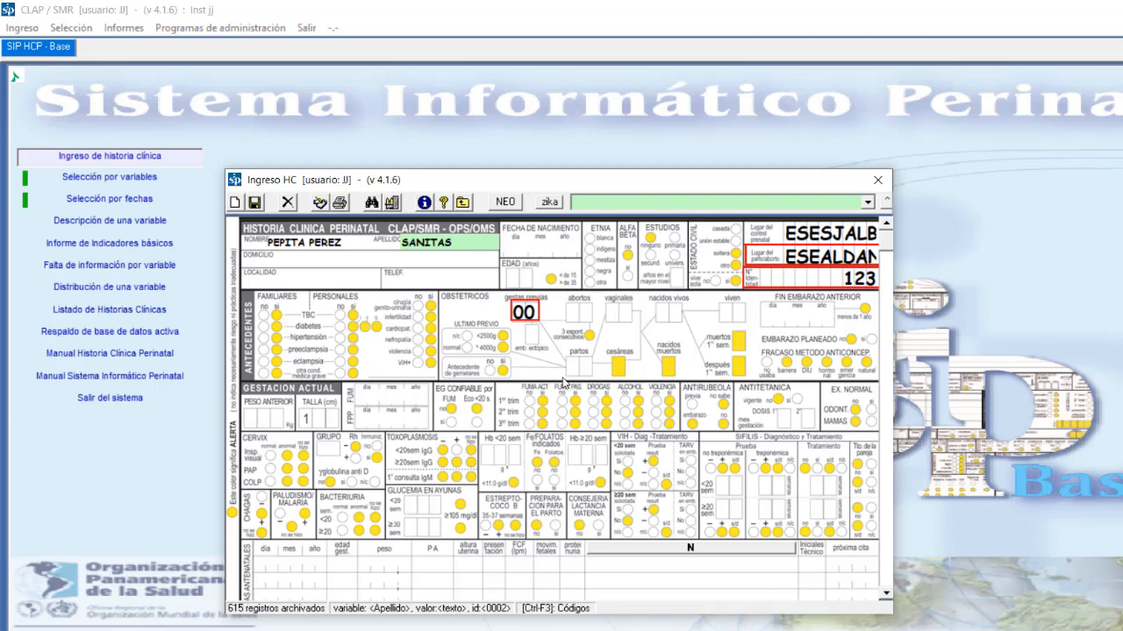
left_click(800, 236)
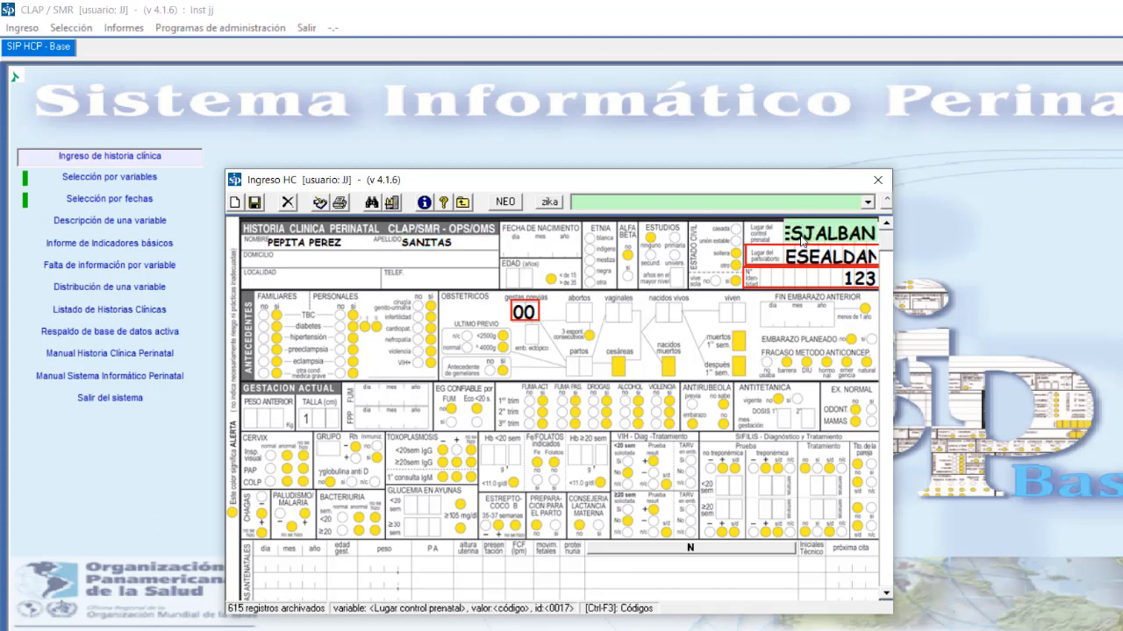
key("Left")
key("Left")
key("Left")
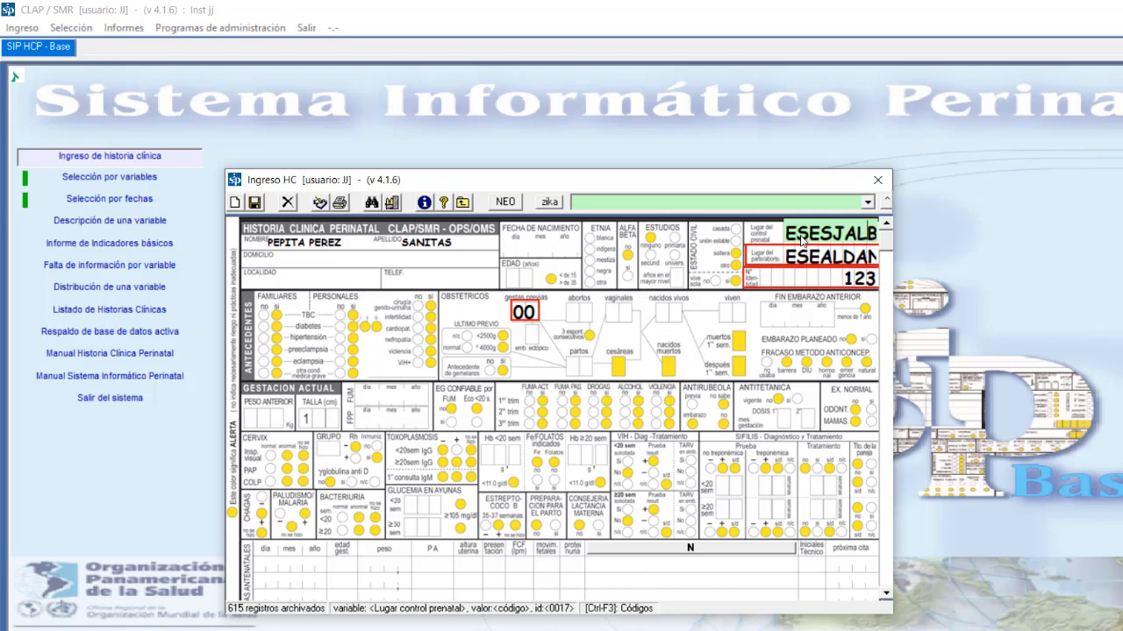
key("Delete")
key("Delete")
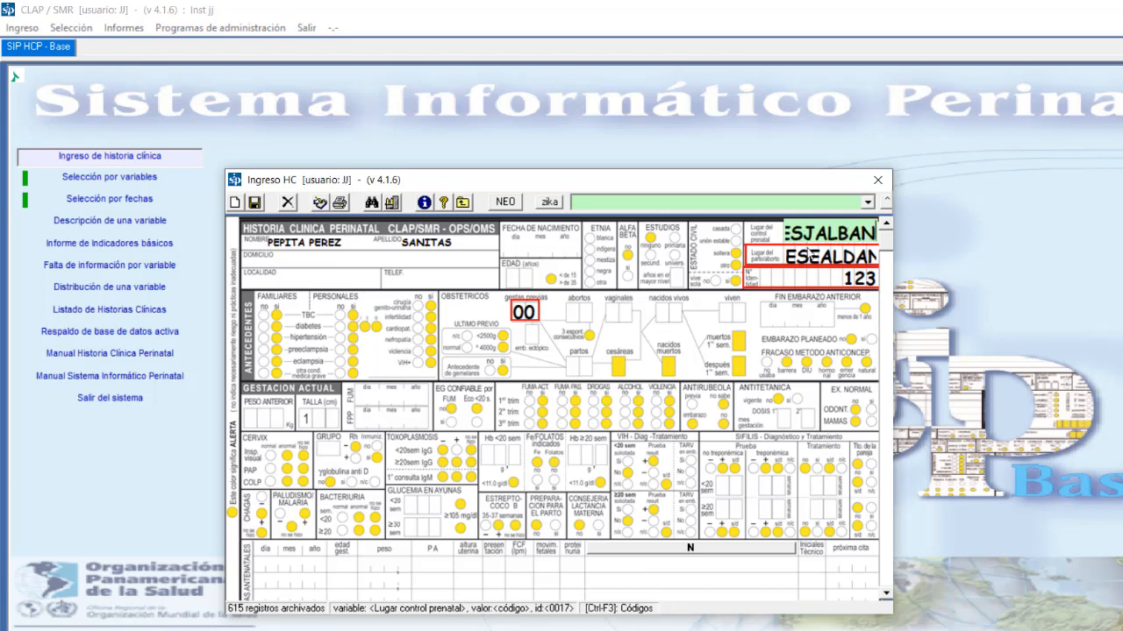
Step: Read through the full Lugar del parto/aborto value from start to end
left_click(820, 255)
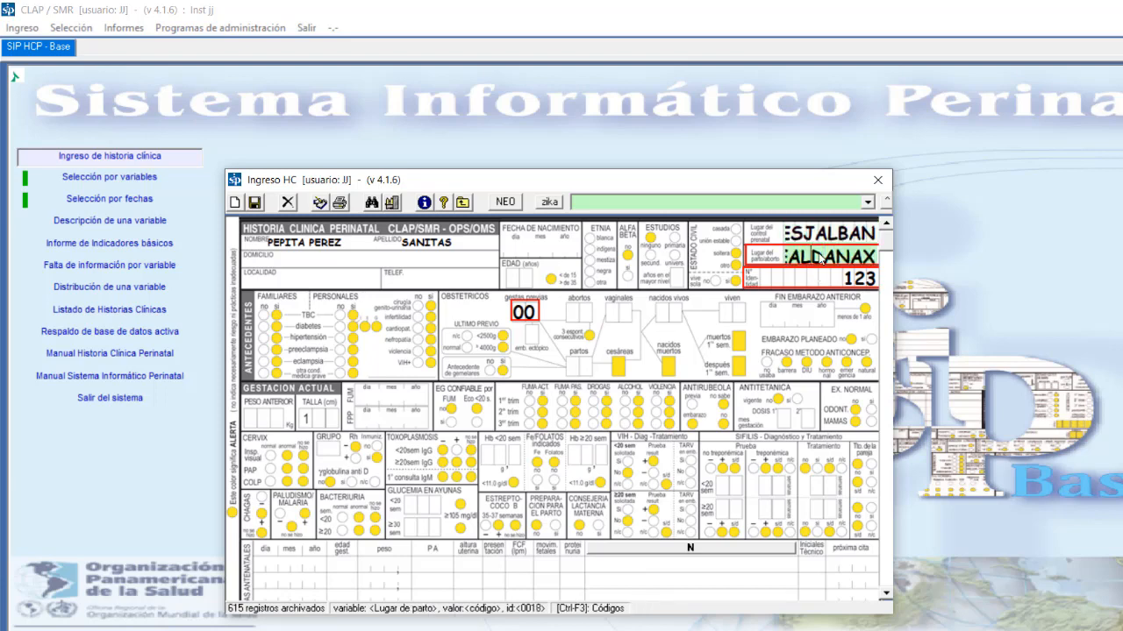
key("Left")
key("Left")
key("Left")
key("Left")
key("Left")
key("Right")
key("Right")
key("Right")
key("Right")
key("Right")
key("Right")
key("Right")
key("Right")
key("Right")
key("Right")
Step: Return to the Lugar del control prenatal field, and check the whole Lugar del parto/aborto value once more
key("shift+Tab")
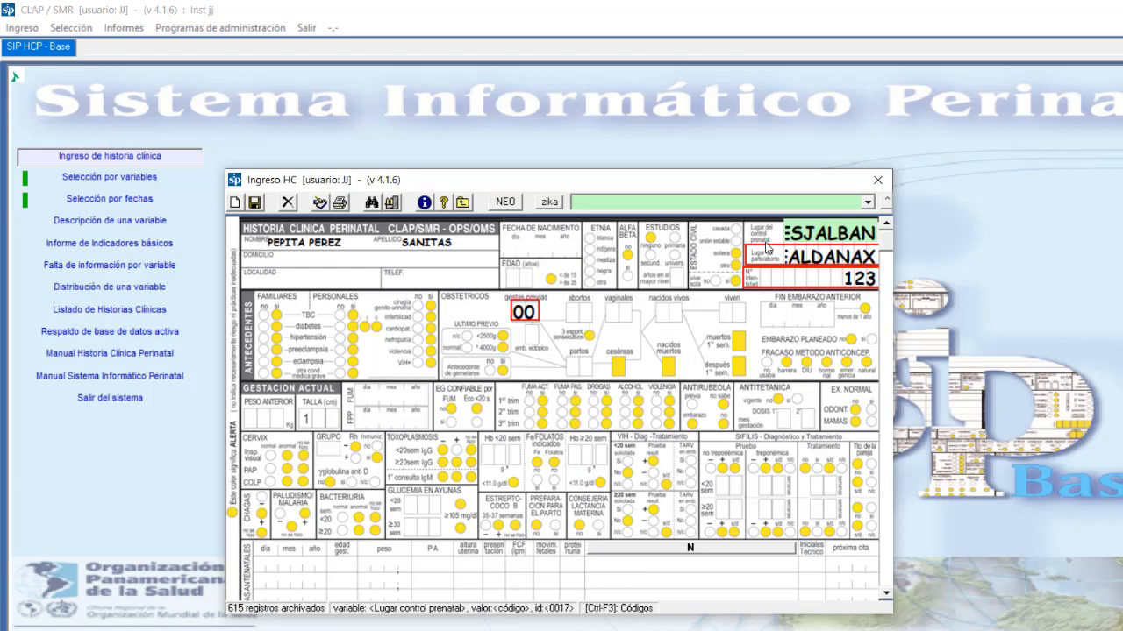
left_click(795, 259)
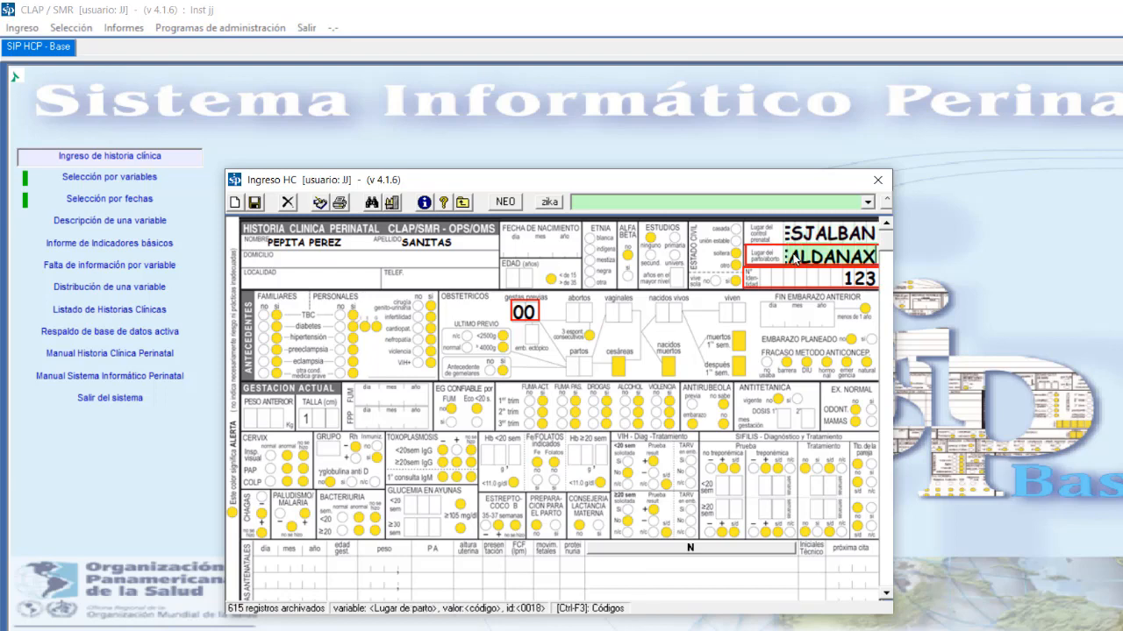
key("Left")
key("Left")
key("Left")
key("Left")
key("Left")
key("Left")
key("Left")
key("Left")
key("Left")
key("Left")
key("Right")
key("Right")
key("Right")
key("Right")
key("Right")
key("Right")
key("Right")
key("Right")
key("Right")
Step: Review the name, Lugar del control prenatal and Lugar del parto/aborto fields, and reposition the form window
left_click(320, 248)
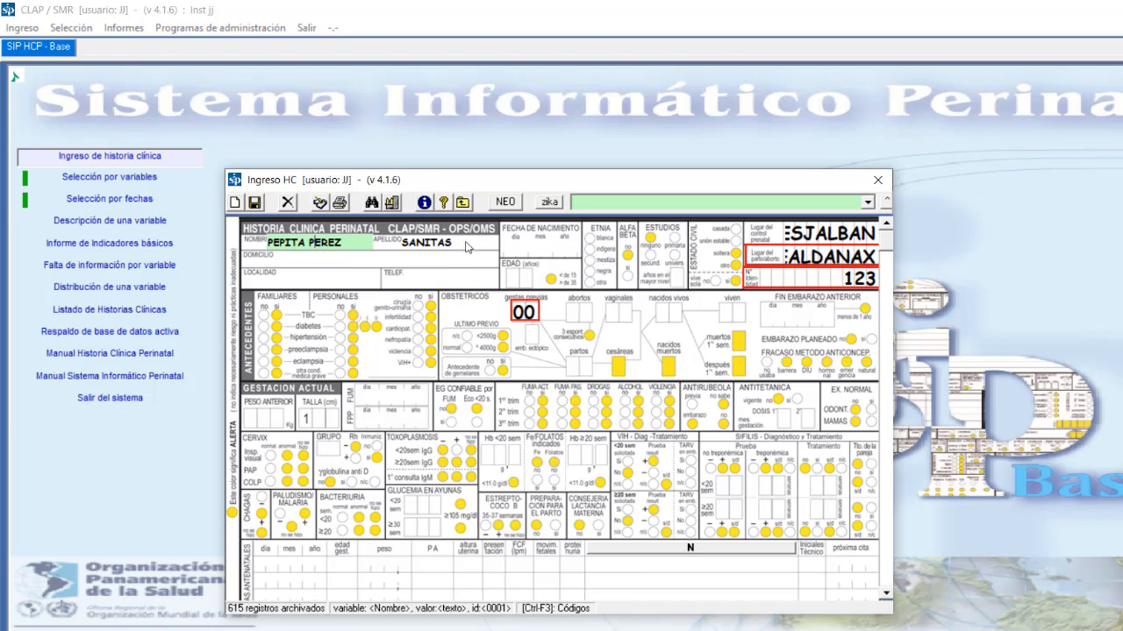
left_click(849, 238)
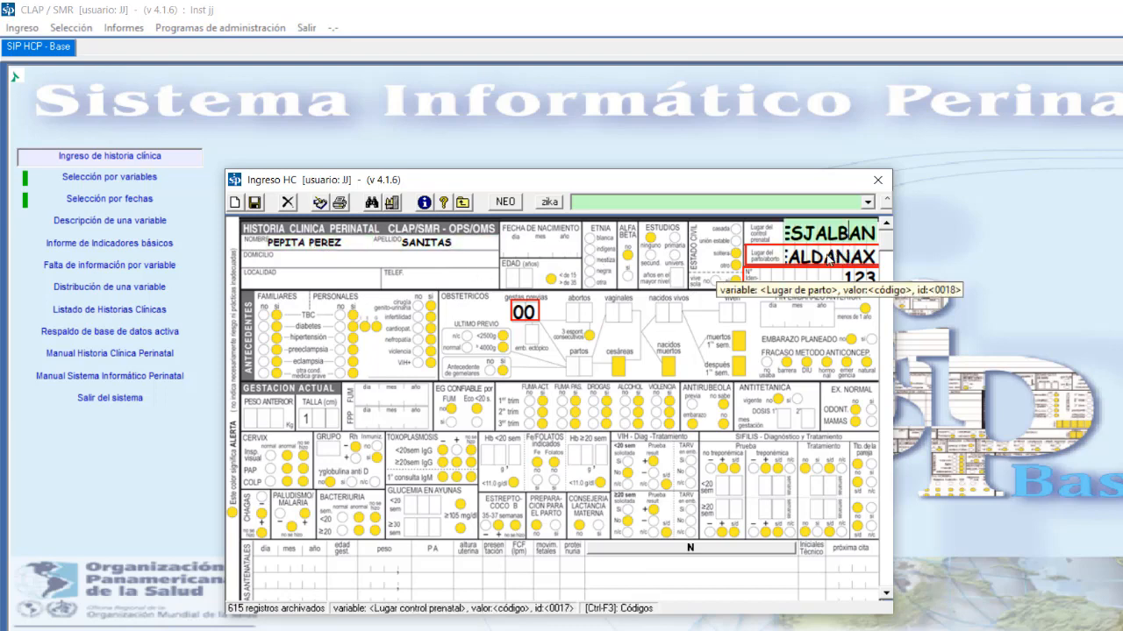
left_click(828, 257)
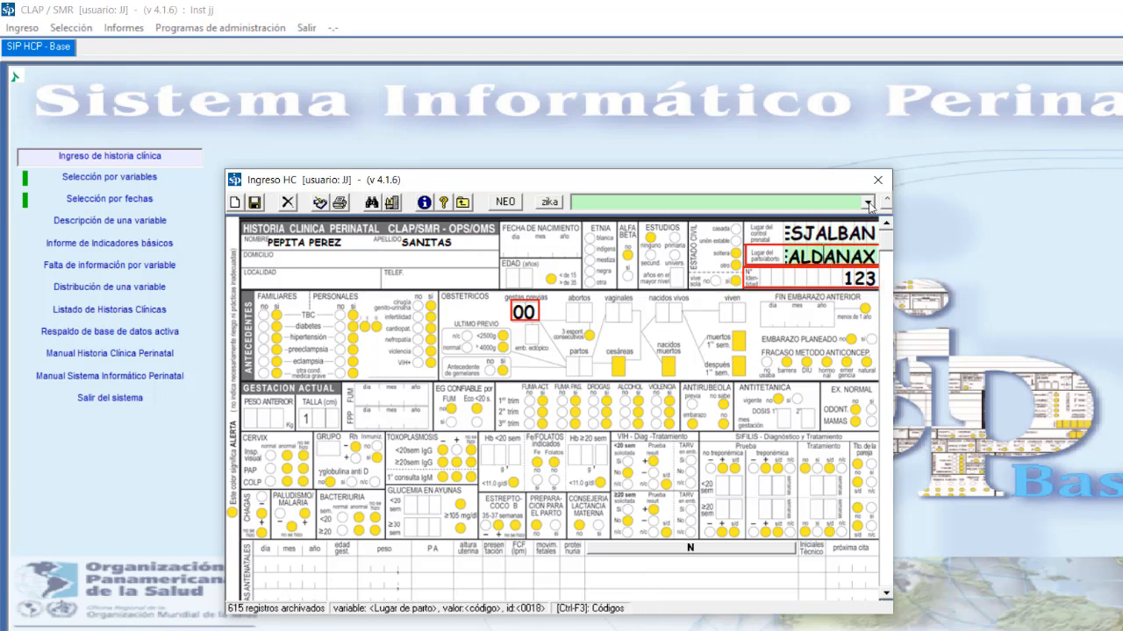
left_click_drag(838, 180, 897, 160)
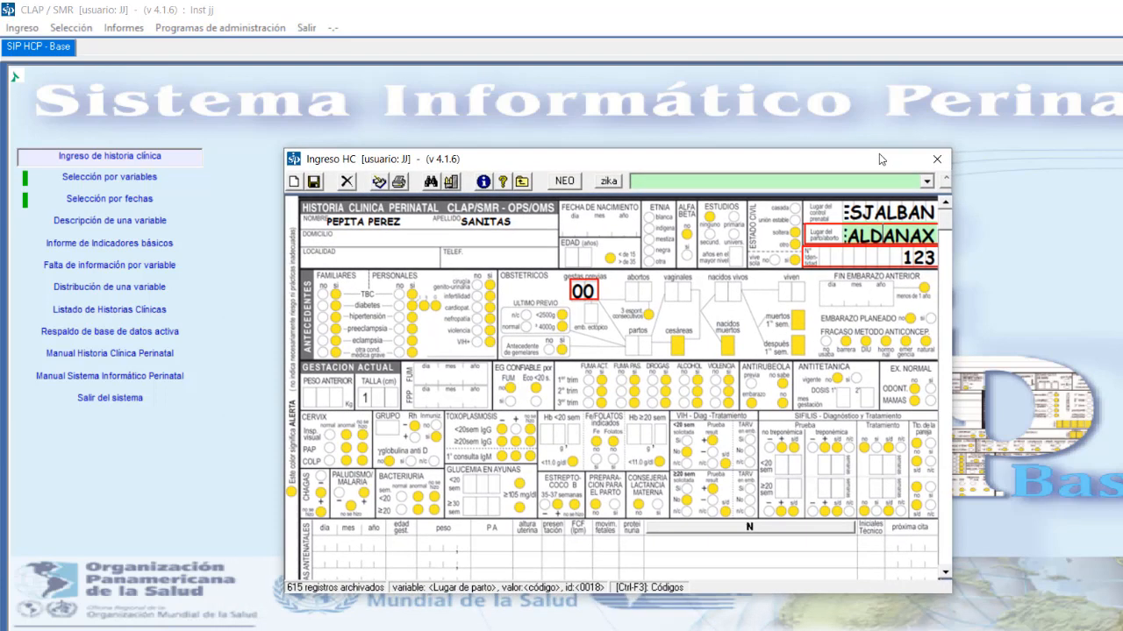
Step: Exit the clinical history entry form, confirming the exit, and open the sipx database from the desktop
left_click(935, 165)
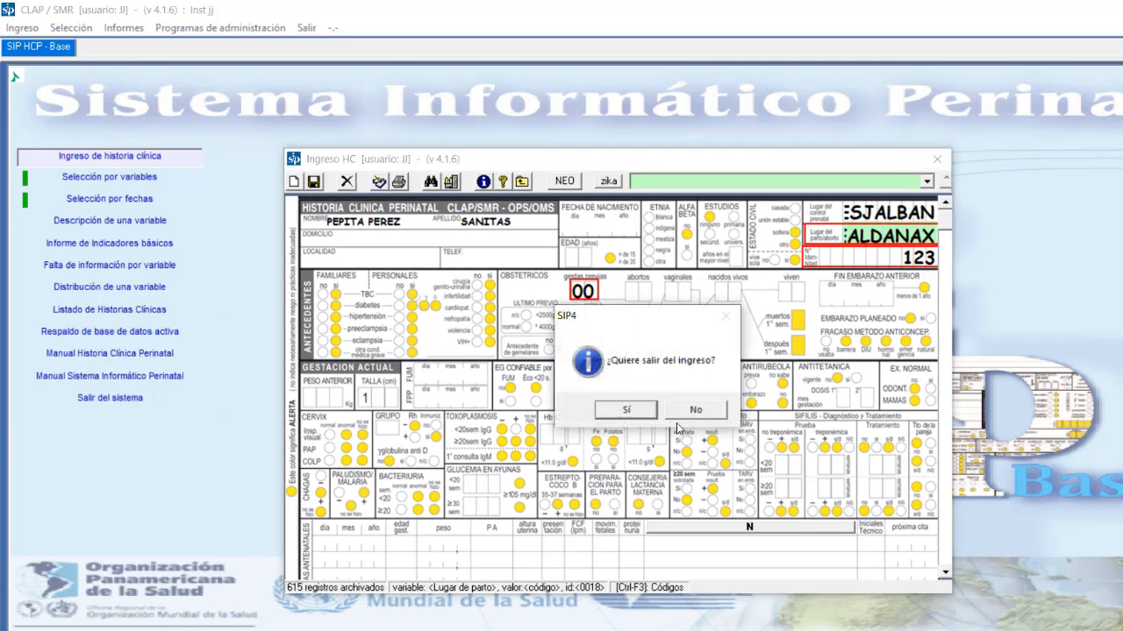
left_click(626, 408)
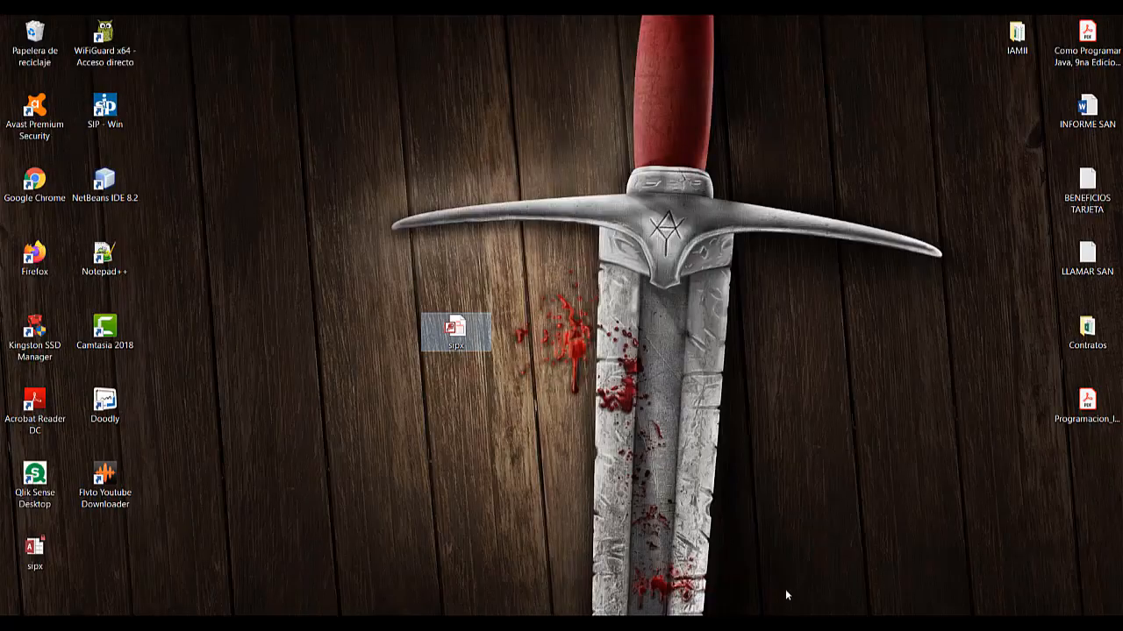
double_click(455, 331)
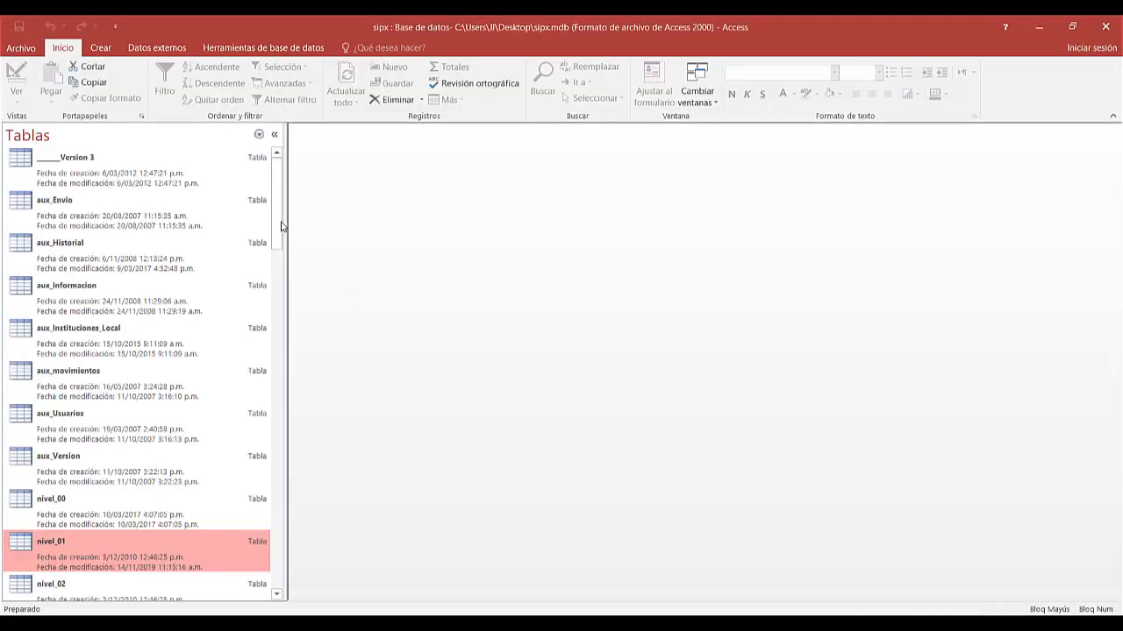
Step: Open the nivel_01 table from the table list and maximize its datasheet
scroll(225, 489, "down", 3)
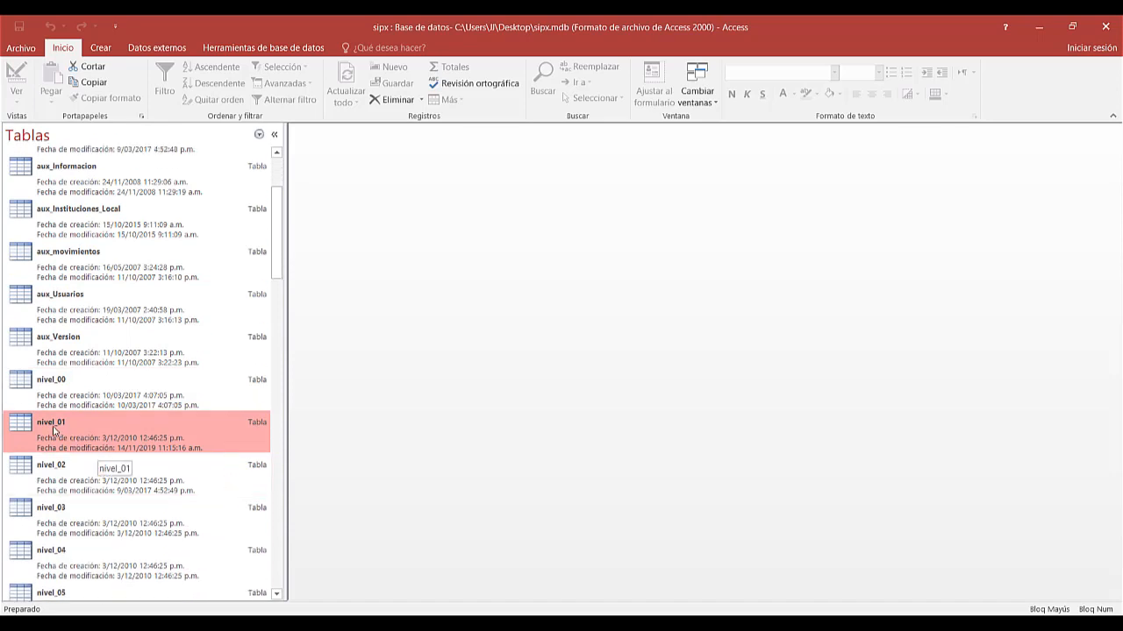
double_click(122, 438)
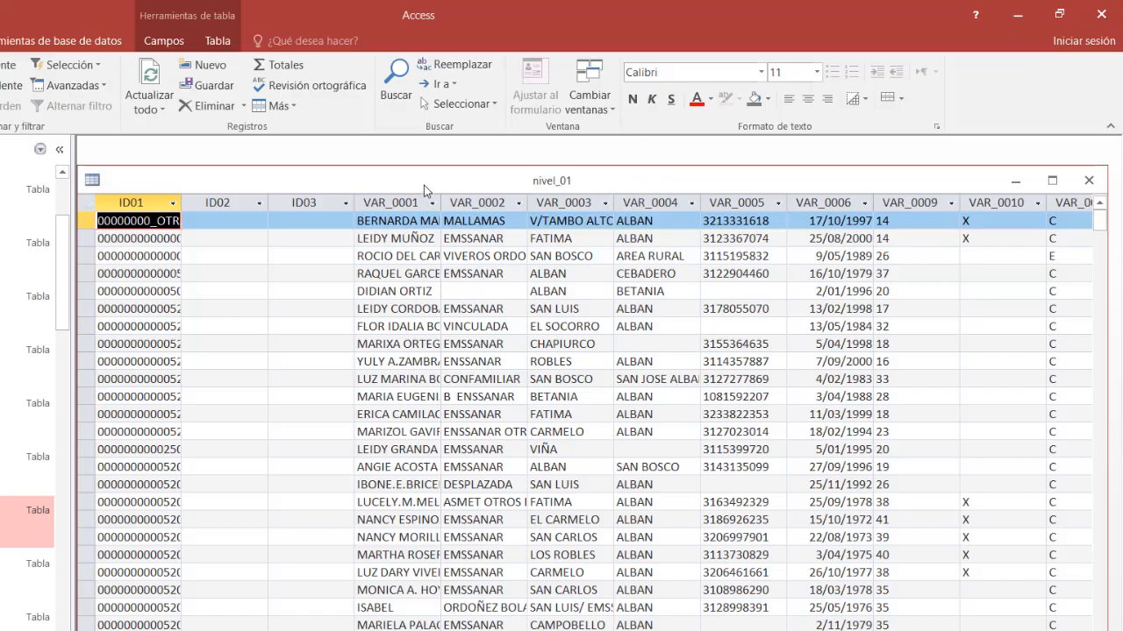
double_click(424, 185)
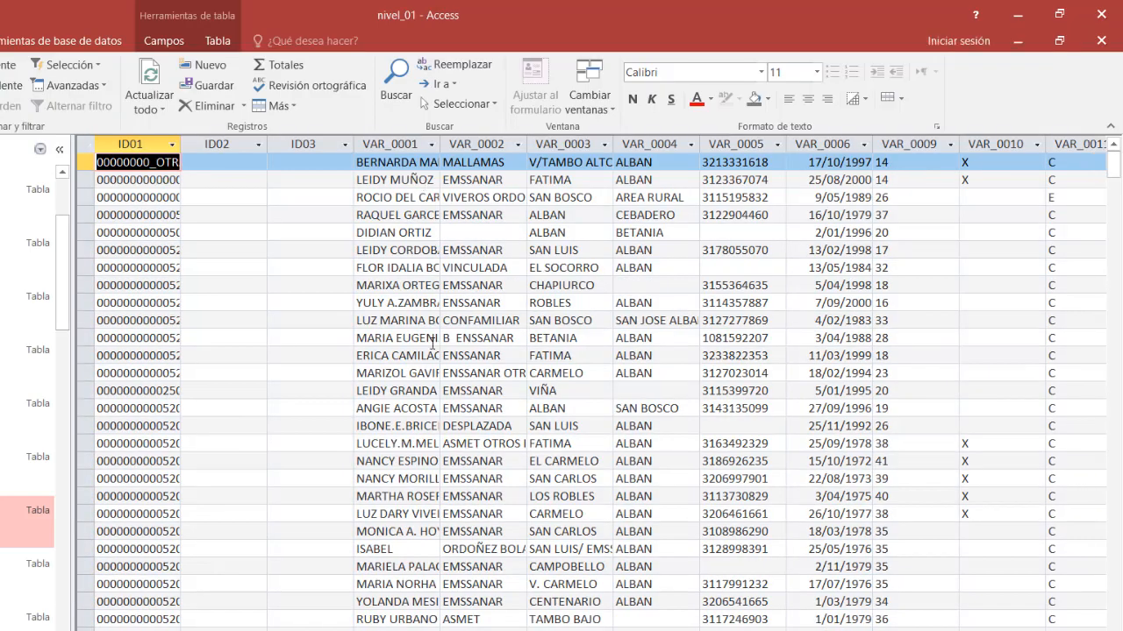
Step: Search the VAR_0001 column for the sample patient's full name and close the search dialog
left_click(430, 355)
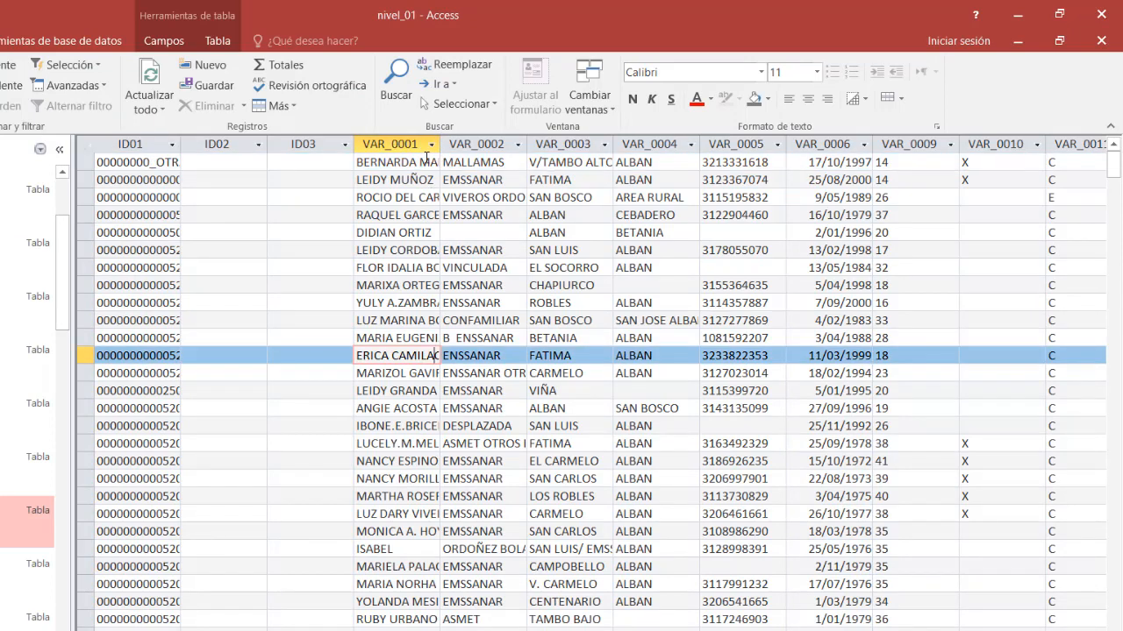
left_click(409, 144)
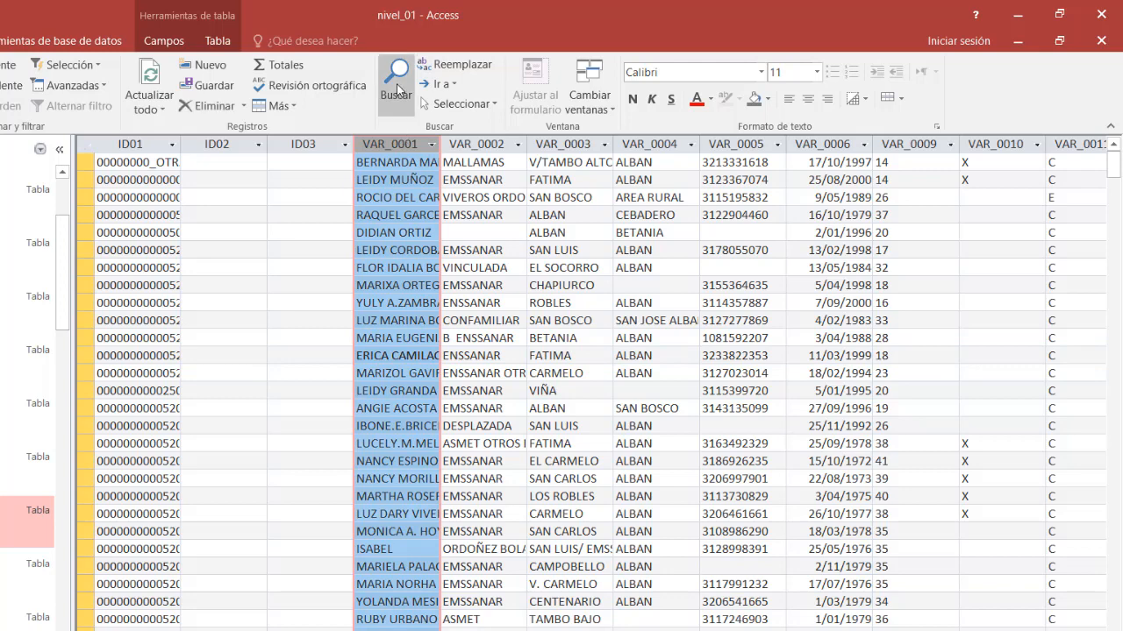
left_click(406, 114)
type("PE")
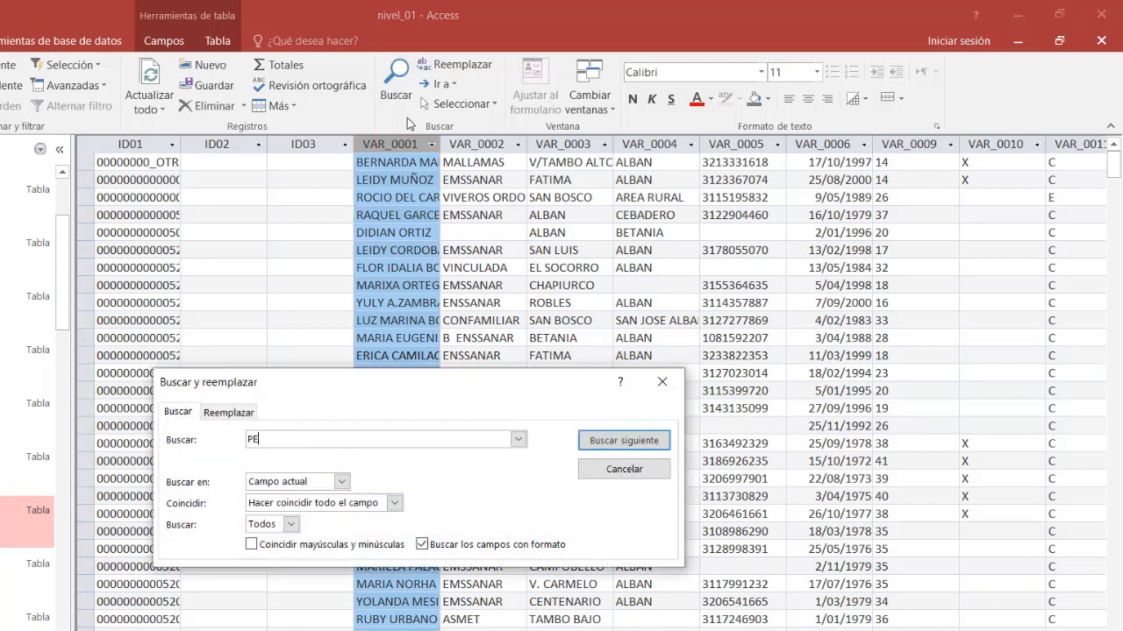
type("PITA PEREZ")
key("Return")
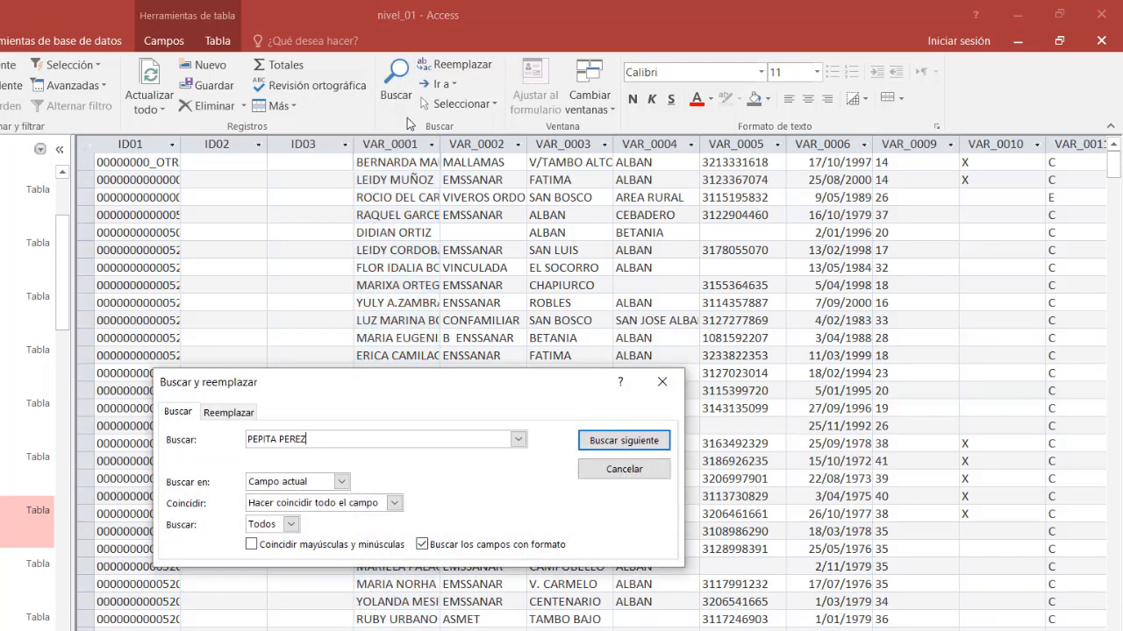
left_click(662, 382)
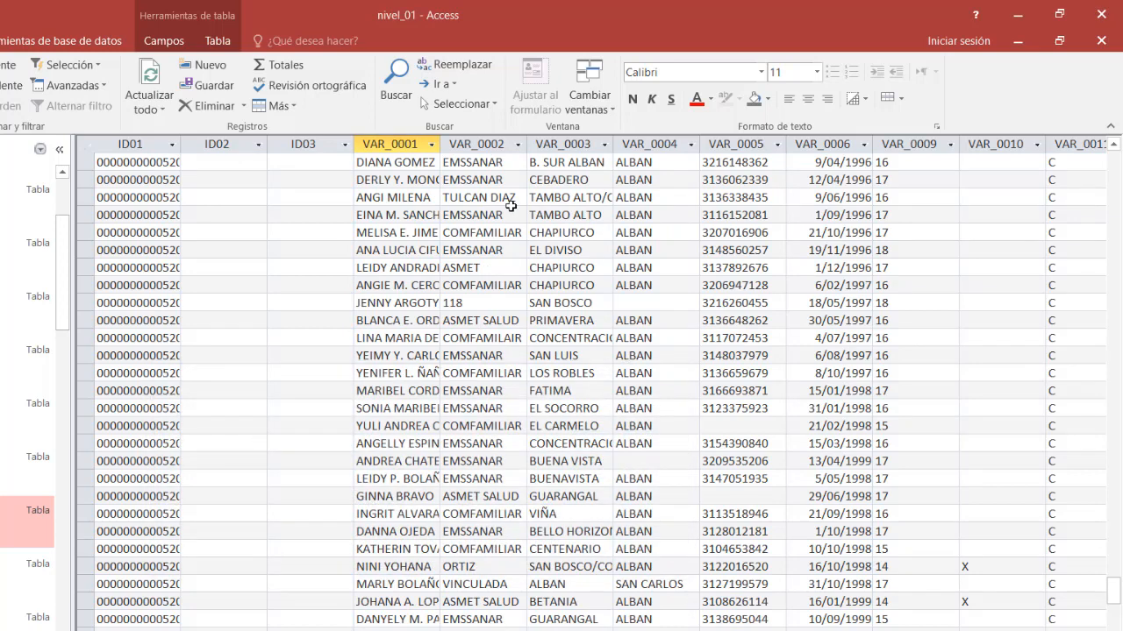
Step: Locate the sample patient's record and go from its EPS value in VAR_0002 across to VAR_0017
scroll(514, 616, "down", 2)
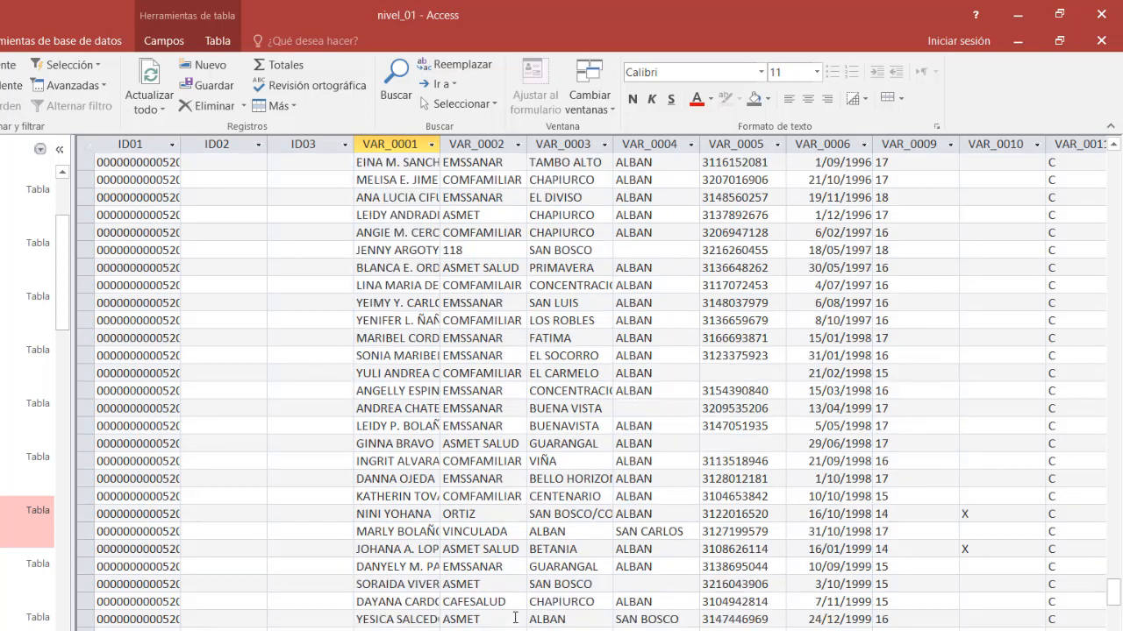
left_click(509, 607)
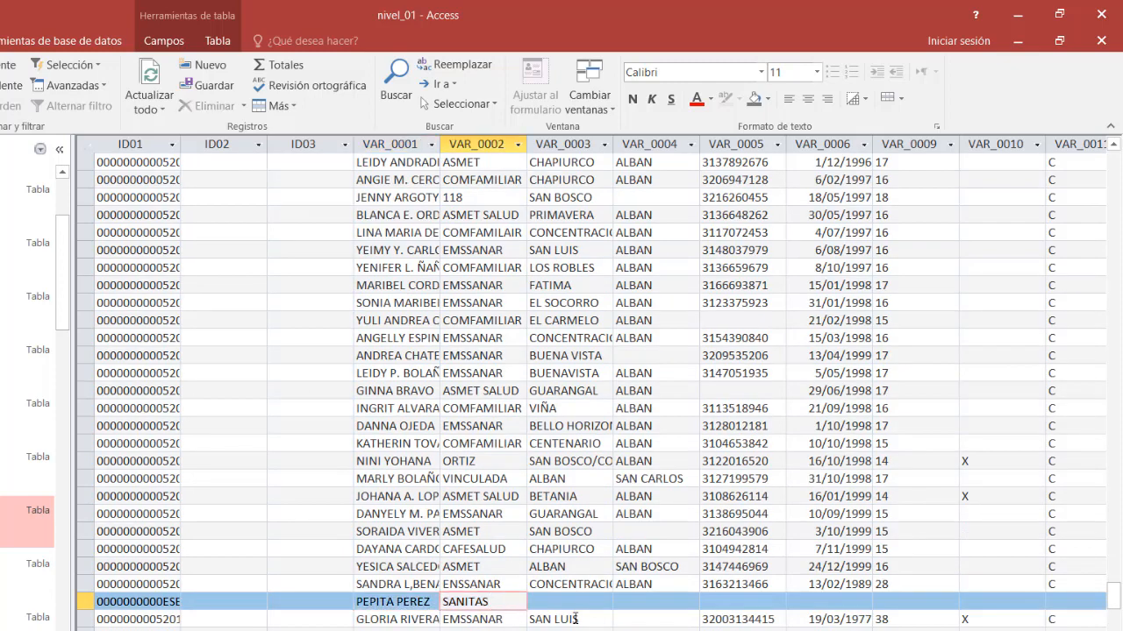
key("Tab")
key("Tab")
key("Tab")
key("Tab")
key("Tab")
key("Tab")
key("Tab")
key("Tab")
key("Tab")
key("Tab")
key("Tab")
key("Tab")
key("Tab")
key("Tab")
key("Tab")
key("Tab")
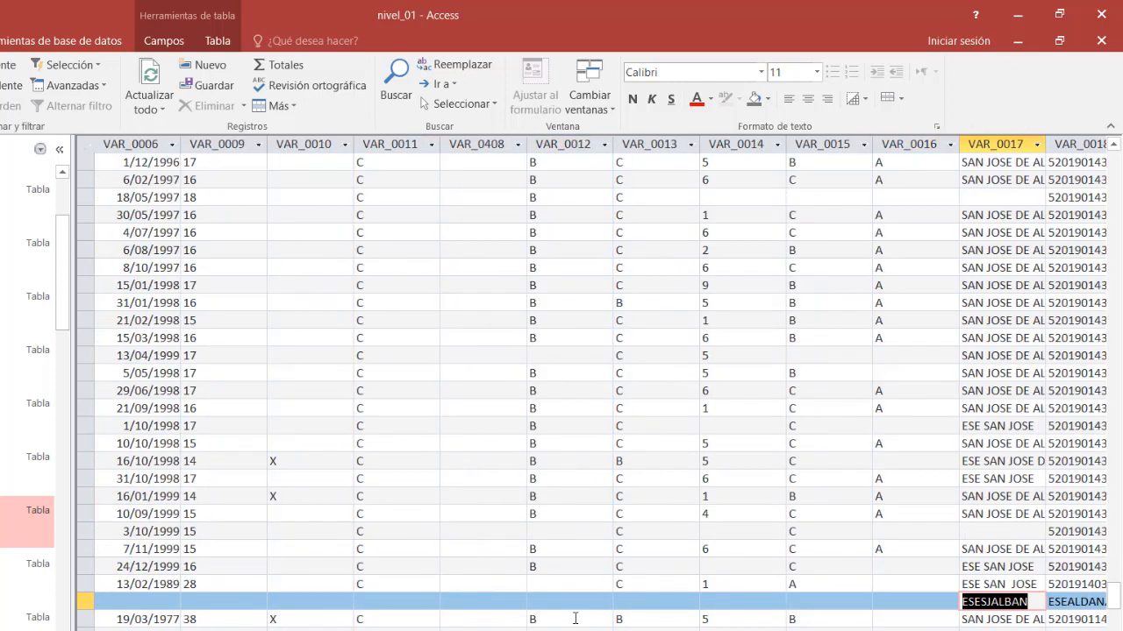
Step: Check the same record's VAR_0017, VAR_0018 and VAR_0019 values one after another
key("Tab")
key("shift+Tab")
key("shift+Tab")
key("shift+Tab")
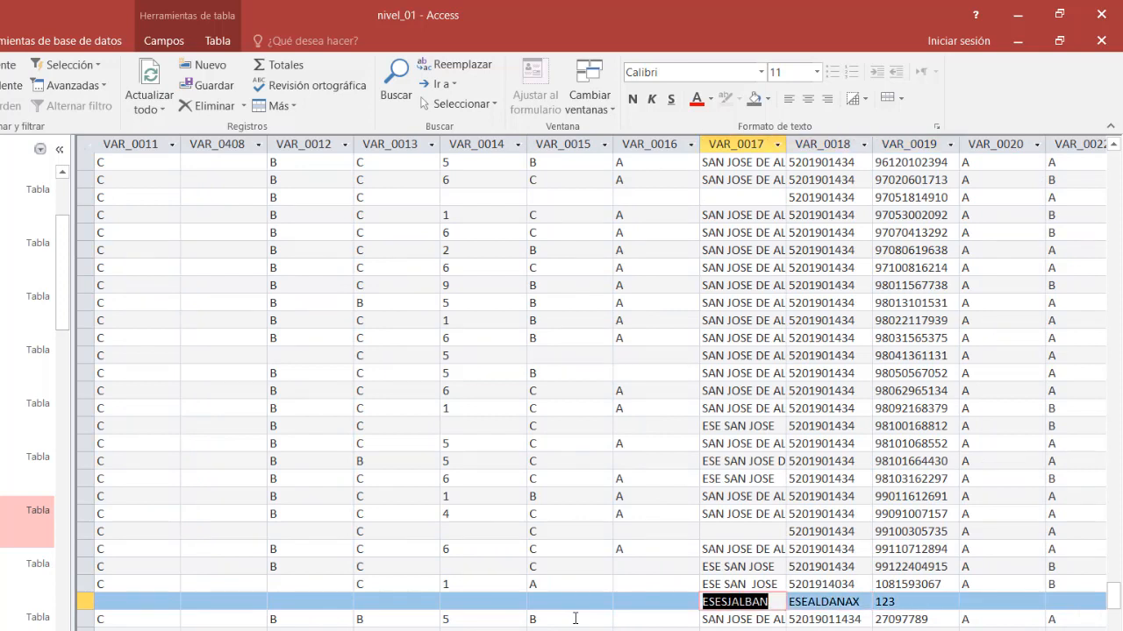
key("Tab")
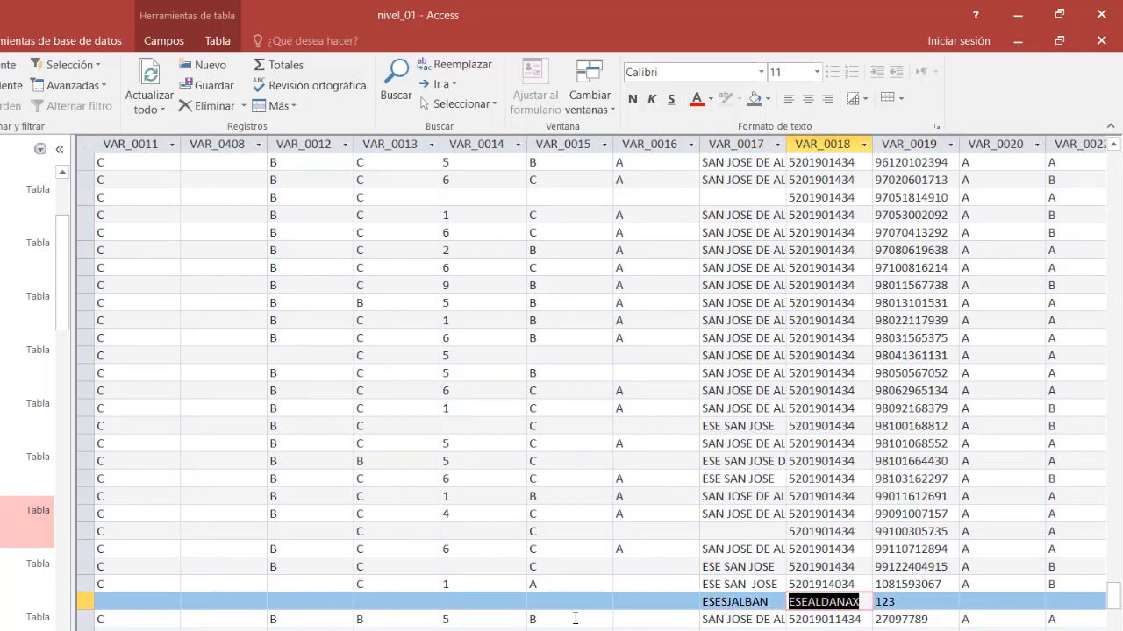
key("Tab")
key("shift+Tab")
key("Tab")
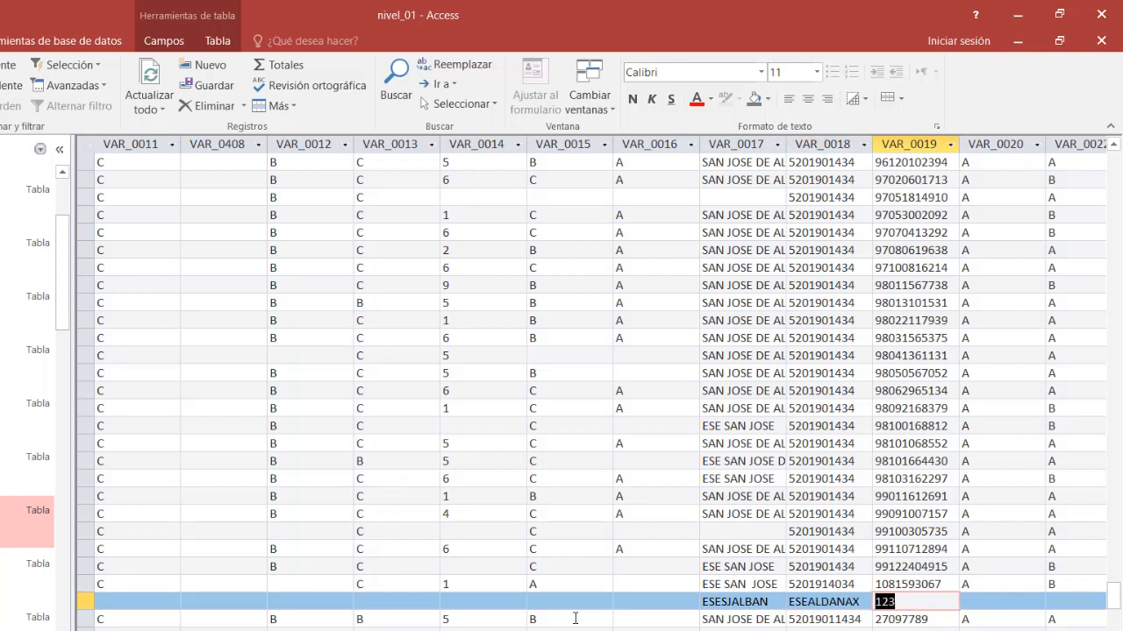
Step: Return to the record's VAR_0017 cell and select its entire value
key("Right")
key("Left")
key("Left")
key("Left")
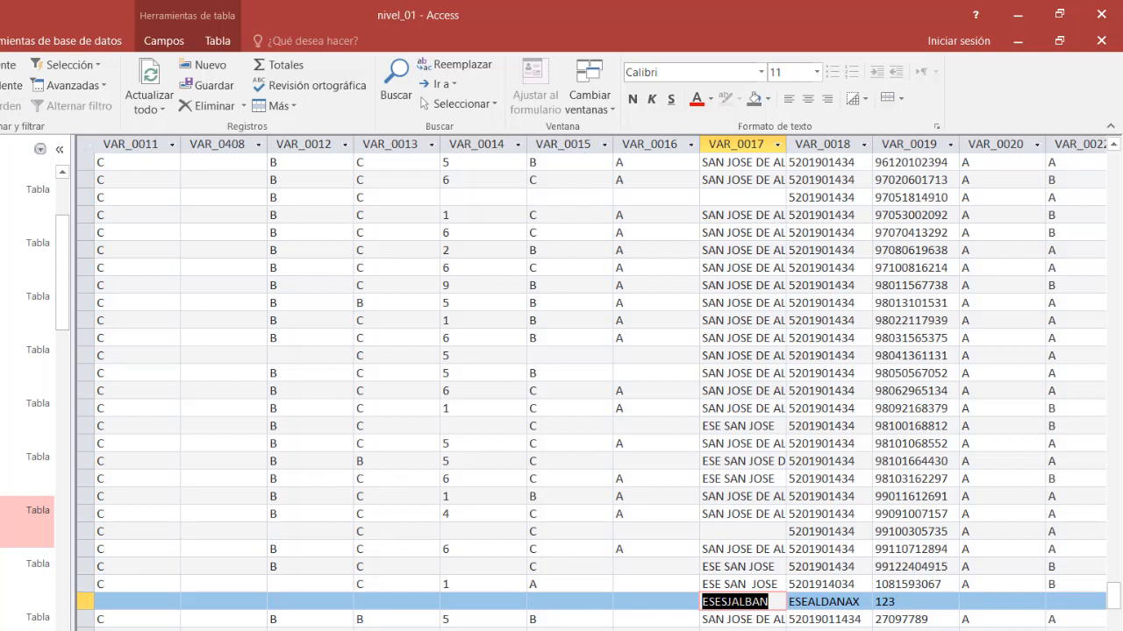
left_click(758, 607)
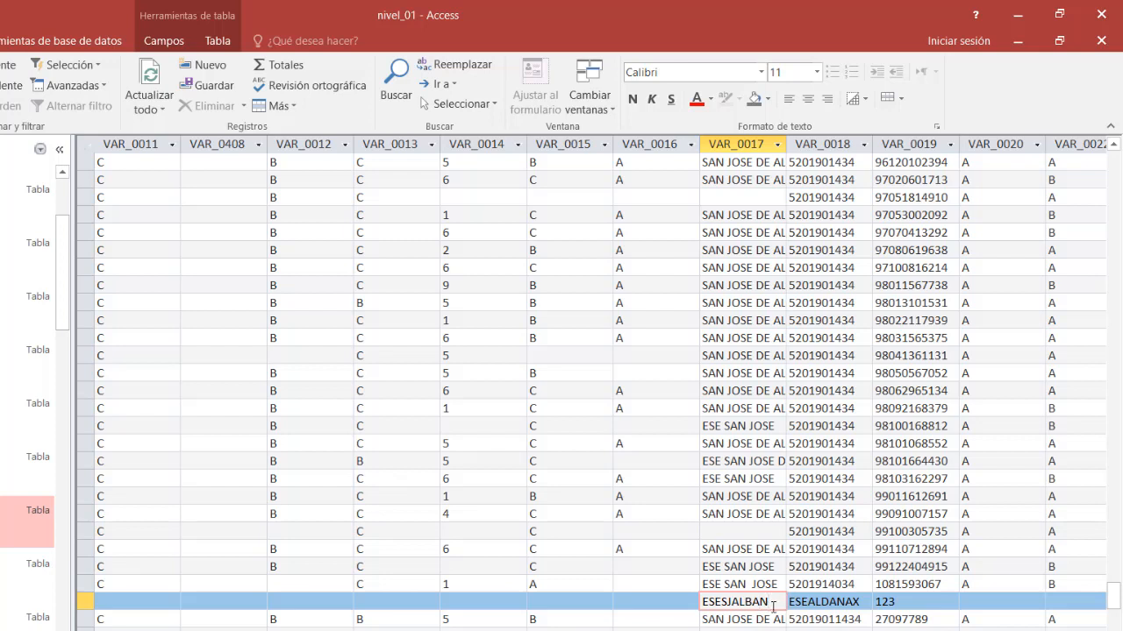
left_click_drag(771, 606, 705, 612)
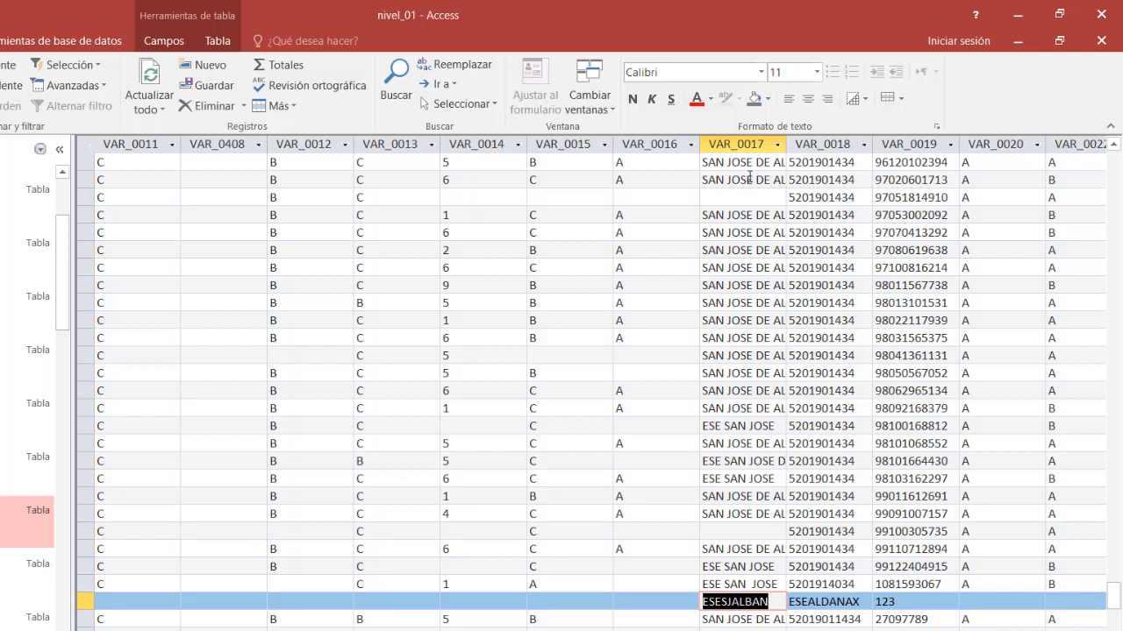
Step: Start a replace on the VAR_0017 column and set the search text to ESESJALBAN, copied from the Notepad list
left_click(734, 143)
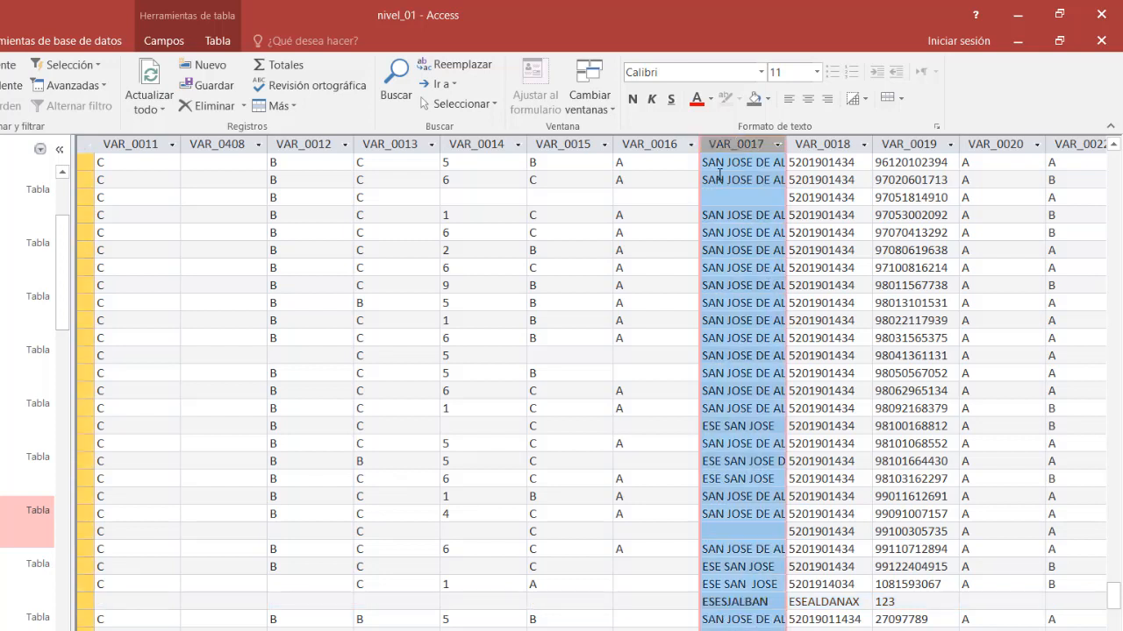
left_click(451, 70)
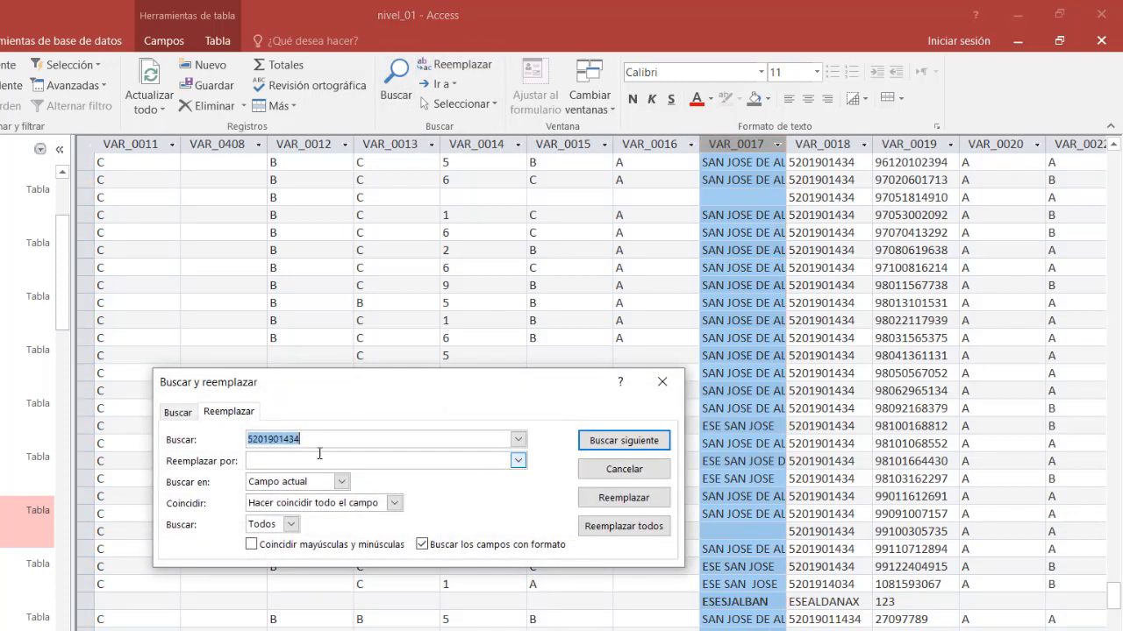
key("alt+Tab")
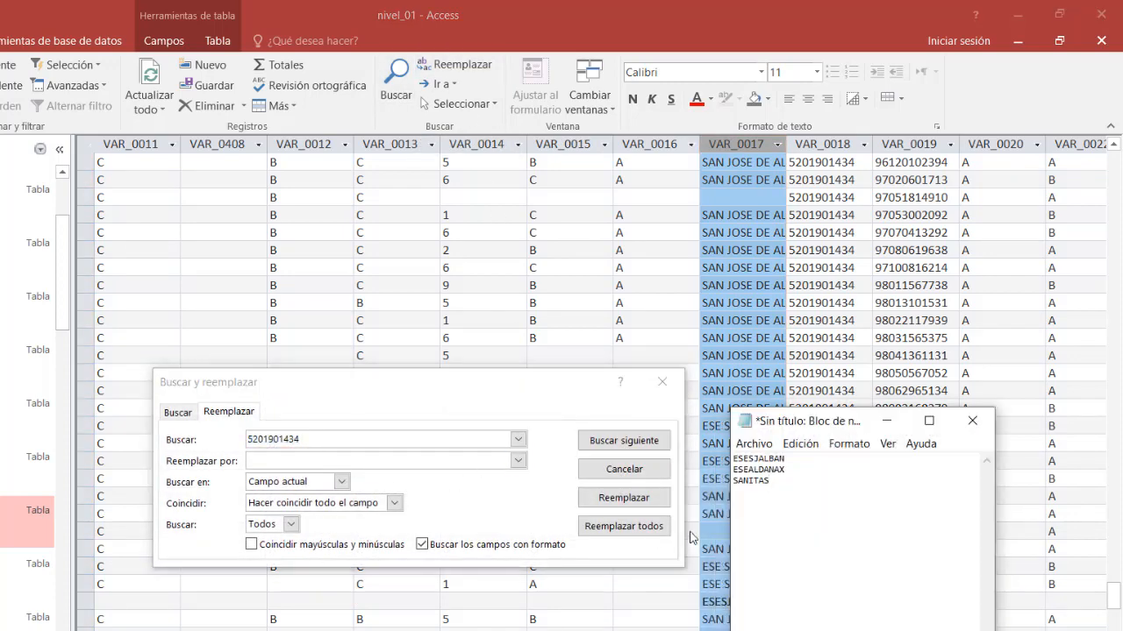
double_click(768, 458)
key("ctrl+c")
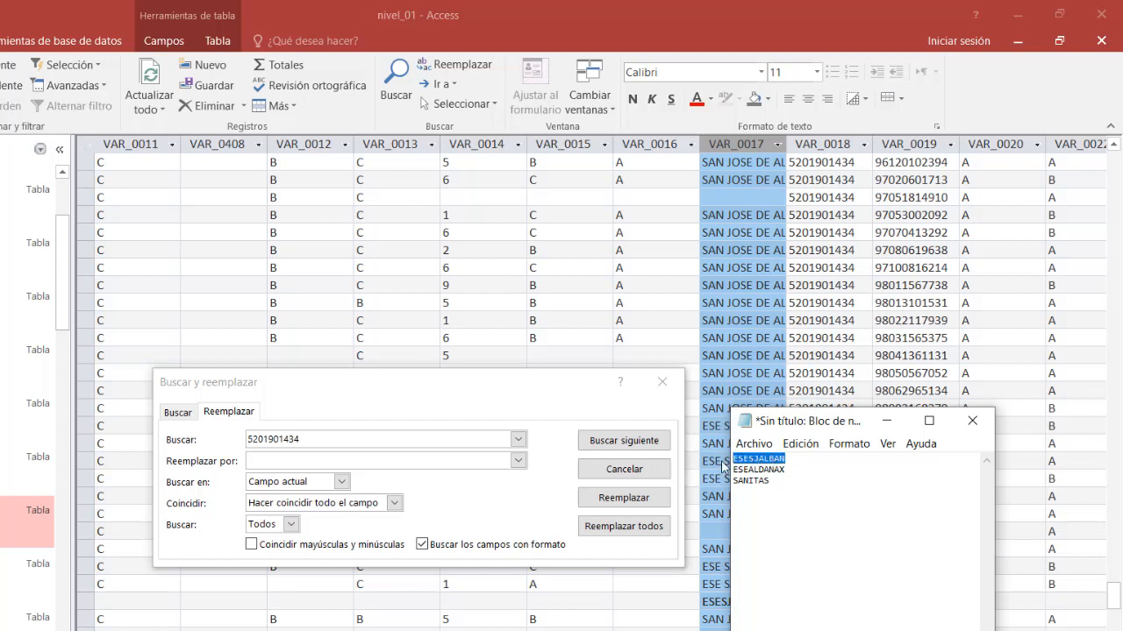
left_click(326, 441)
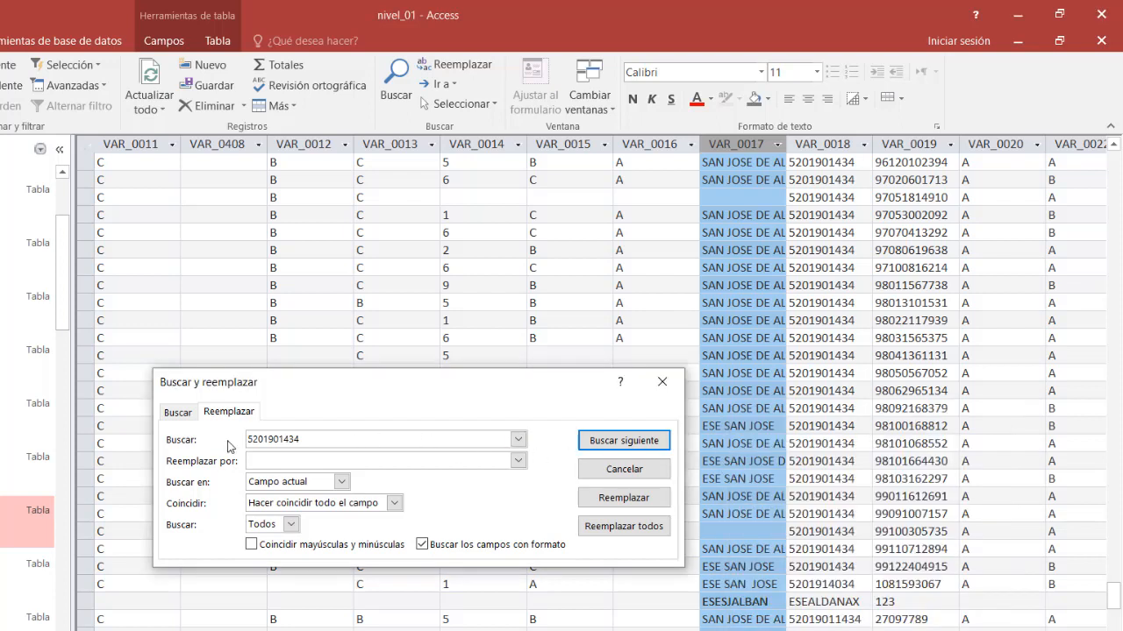
double_click(326, 441)
key("ctrl+v")
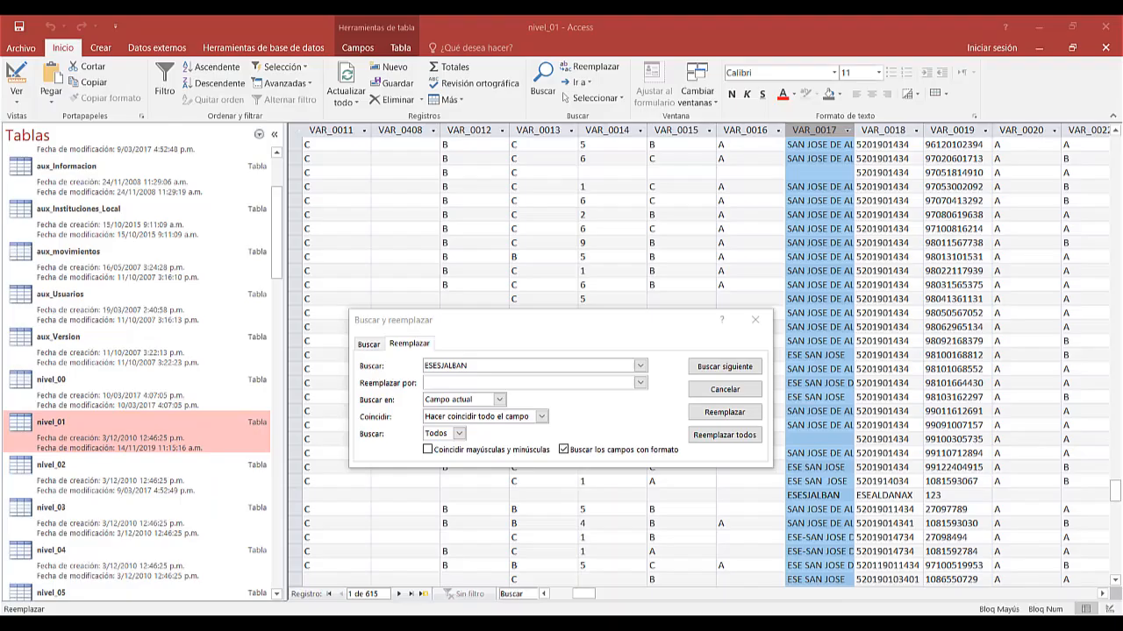
left_click(414, 625)
left_click(376, 576)
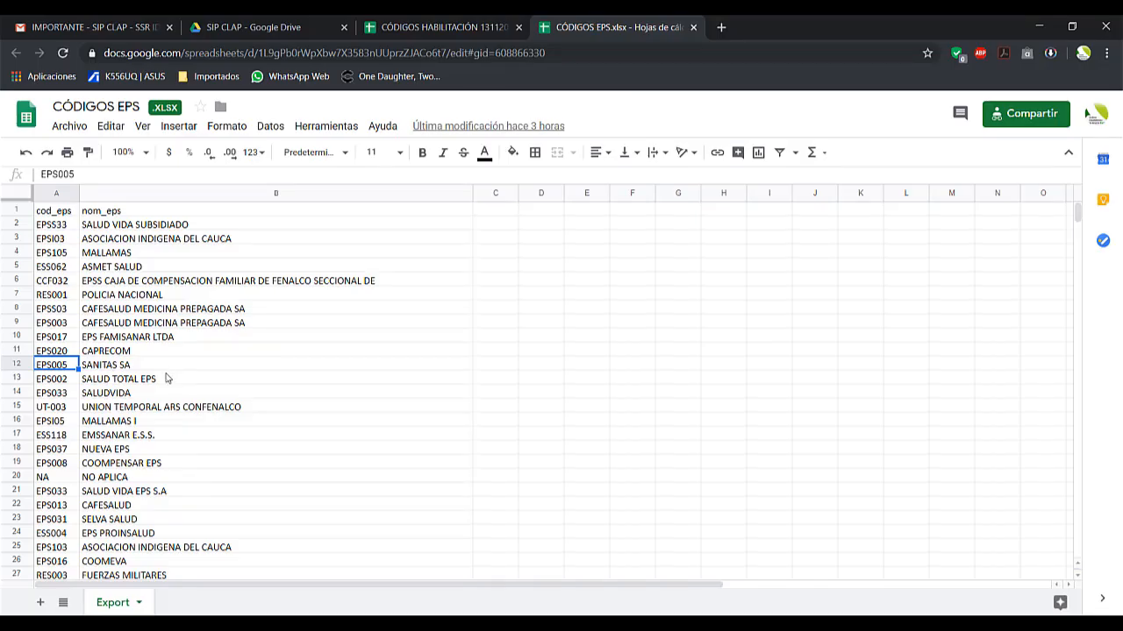
left_click(442, 27)
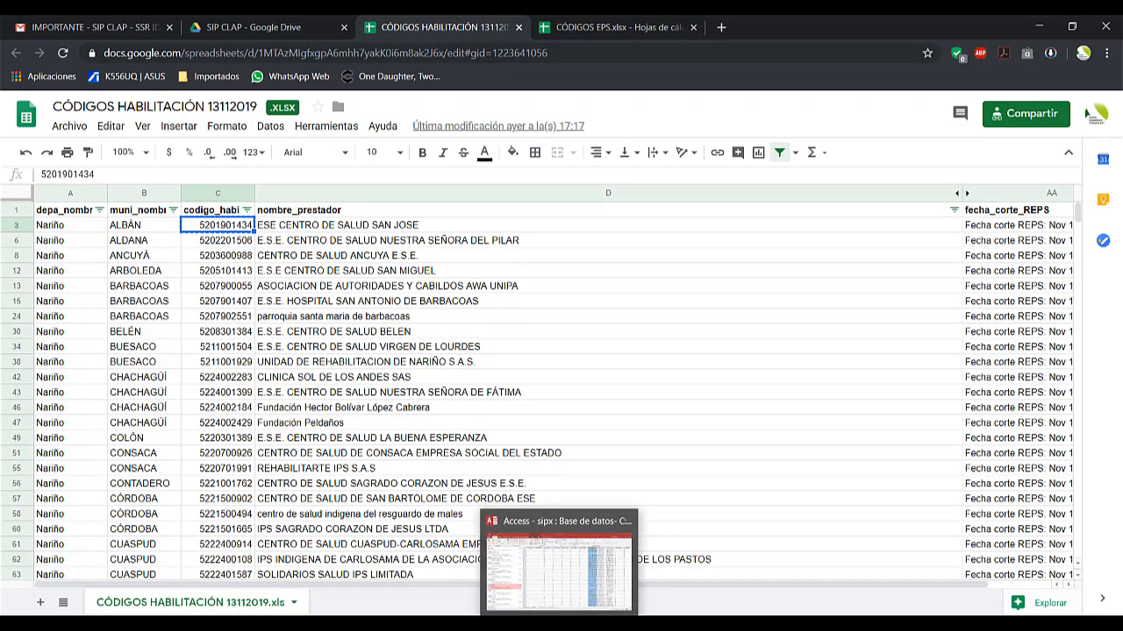
left_click(561, 552)
left_click(477, 384)
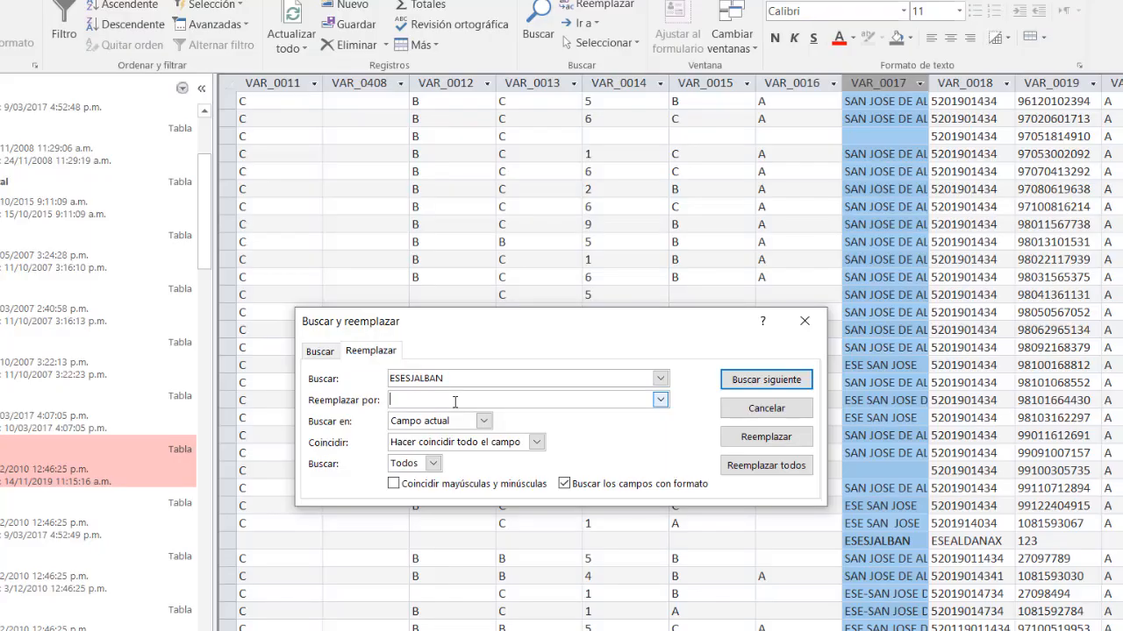
key("ctrl+v")
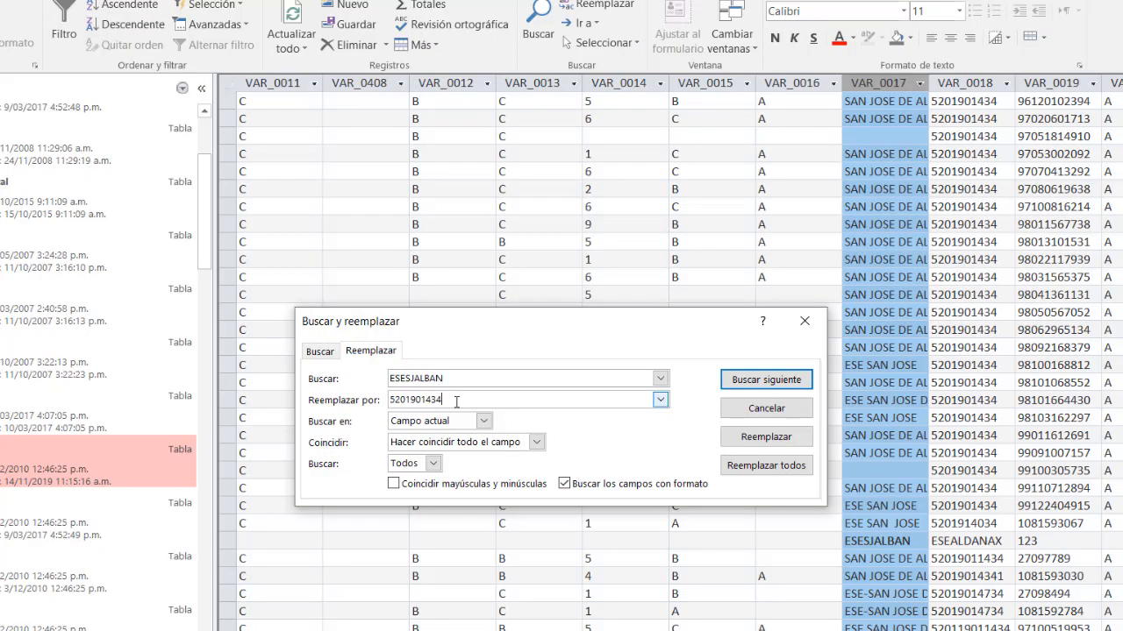
left_click(767, 436)
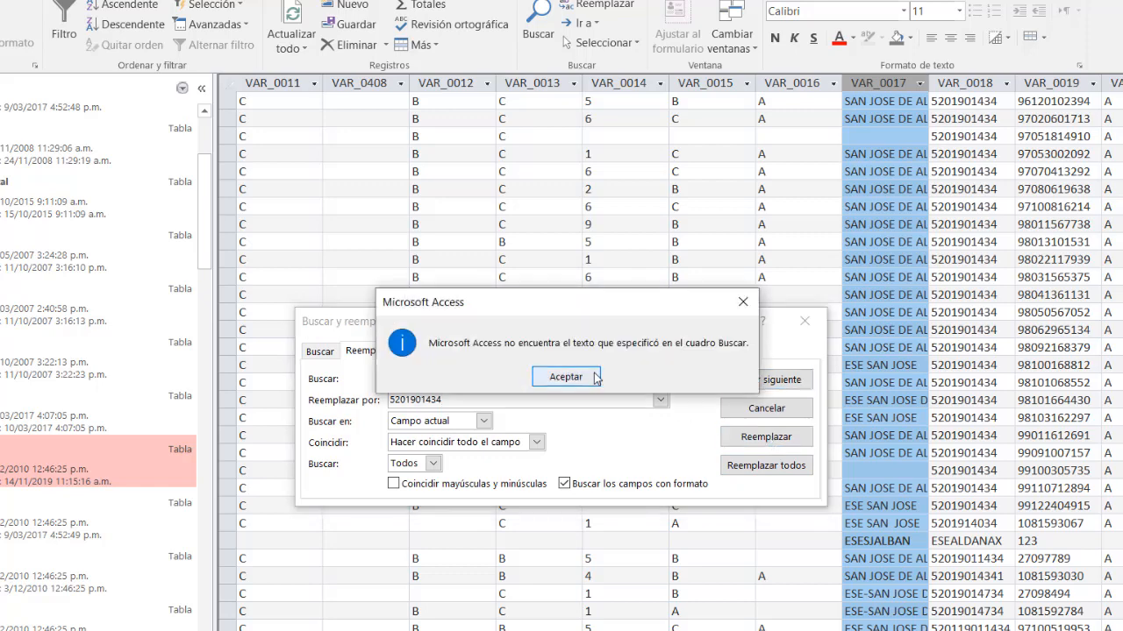
left_click(554, 378)
left_click(786, 472)
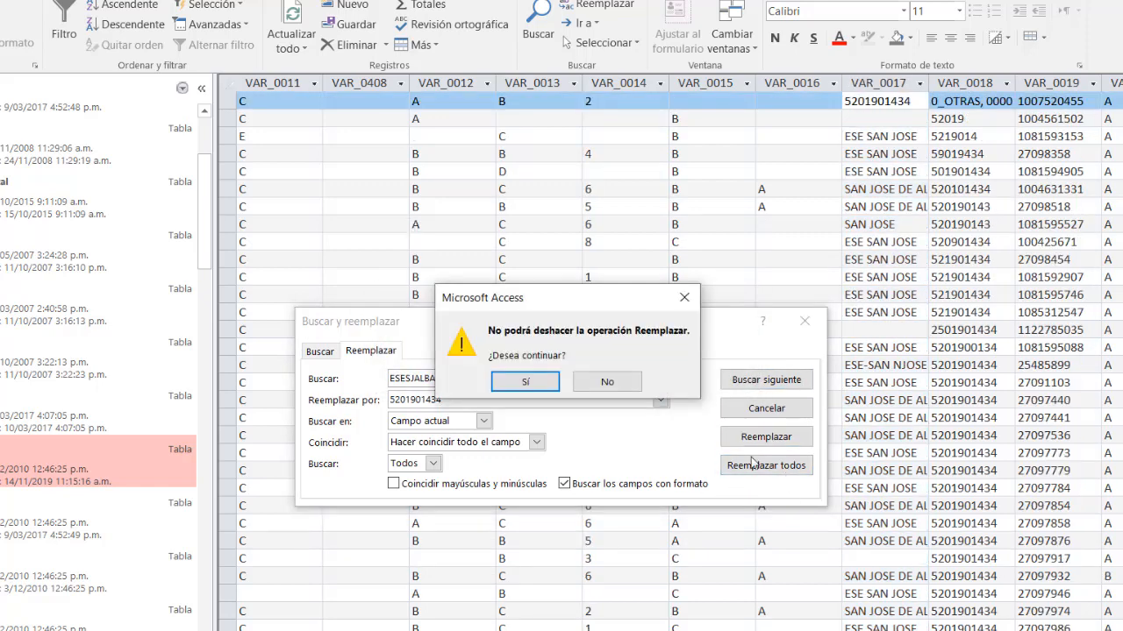
left_click(526, 383)
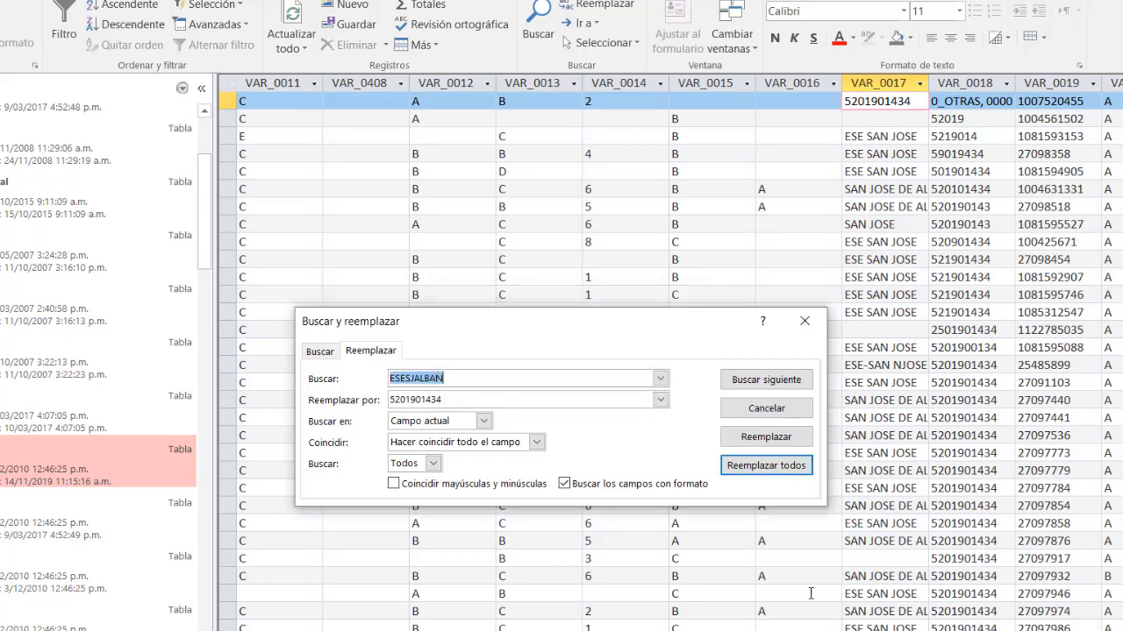
left_click(809, 324)
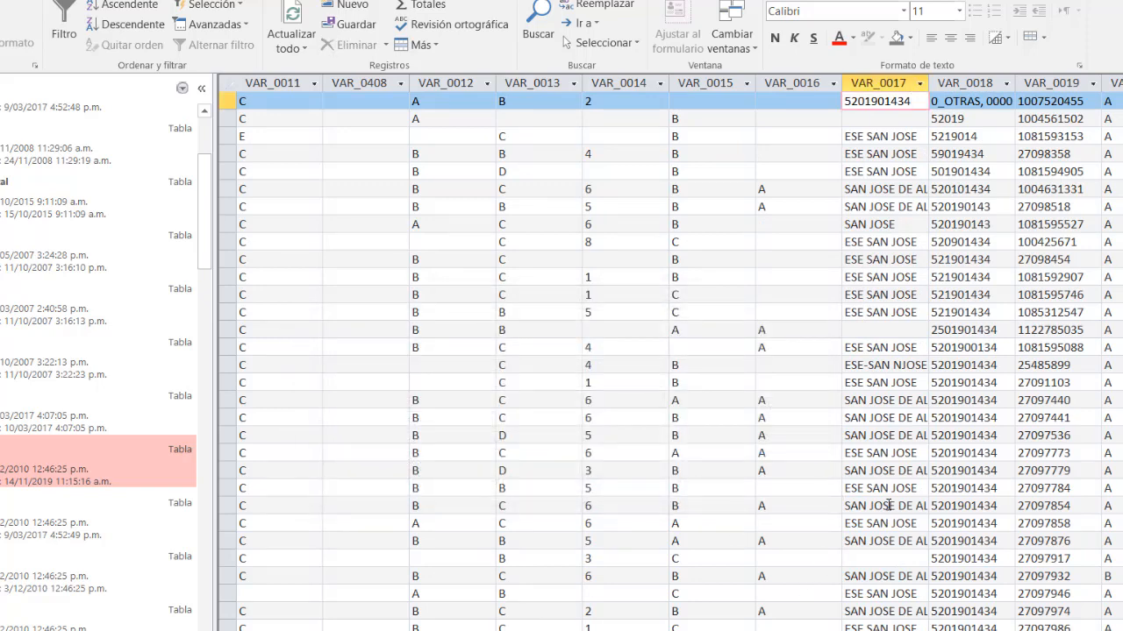
scroll(896, 516, "down", 3)
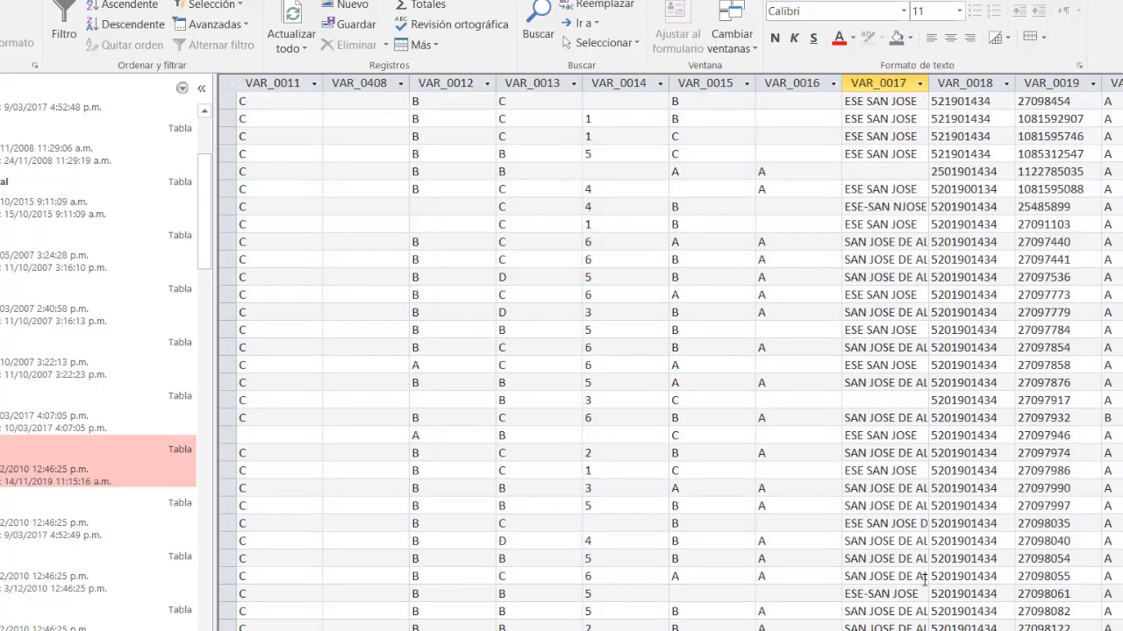
Step: Start a find on the VAR_0018 column and set the search text to ESEALDANAX, copied from the Notepad list
scroll(923, 579, "up", 3)
left_click(849, 527)
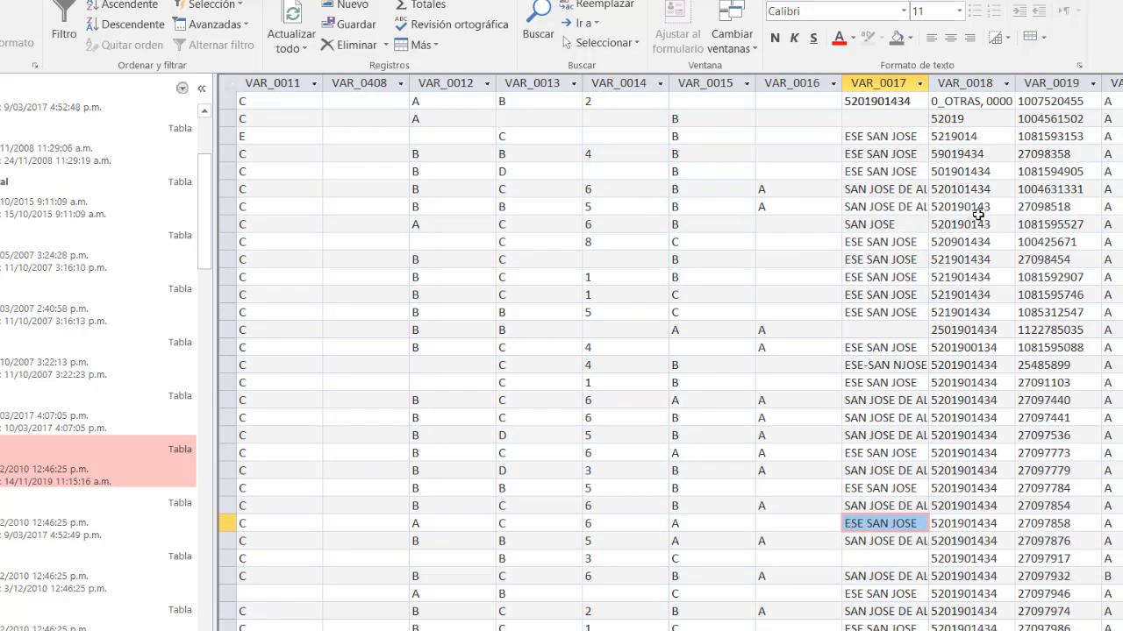
left_click(978, 86)
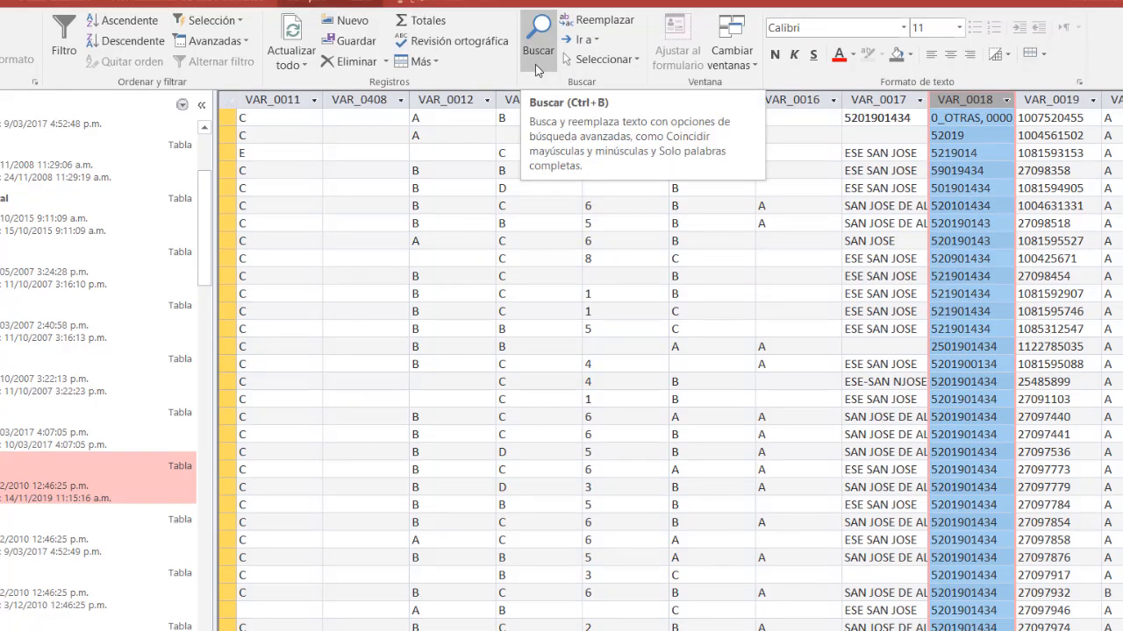
left_click(536, 61)
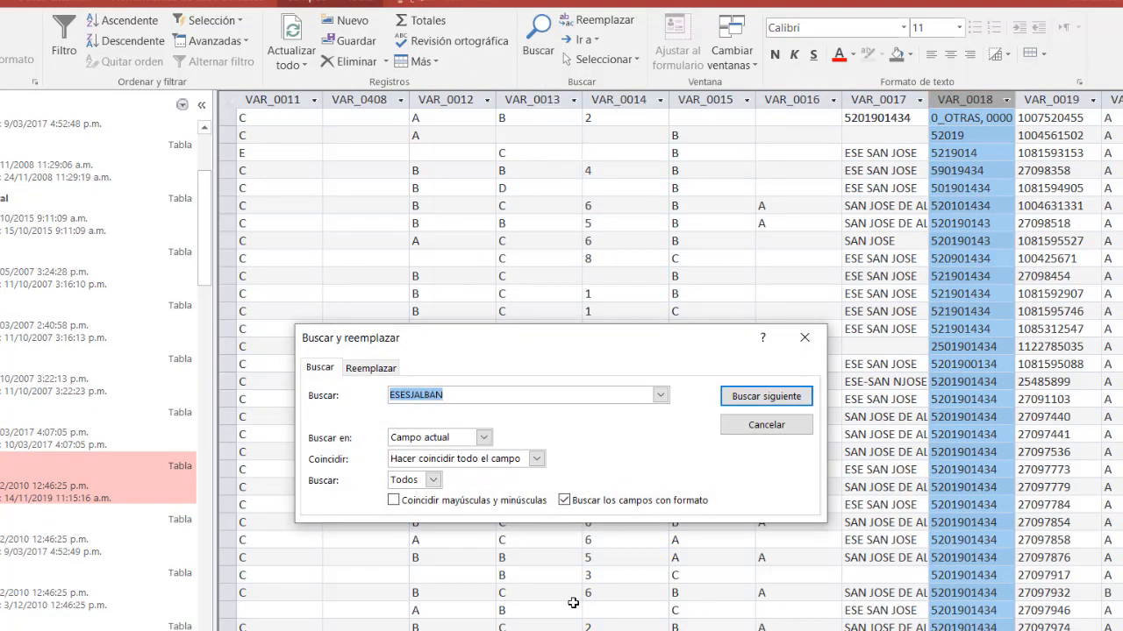
key("alt+Tab")
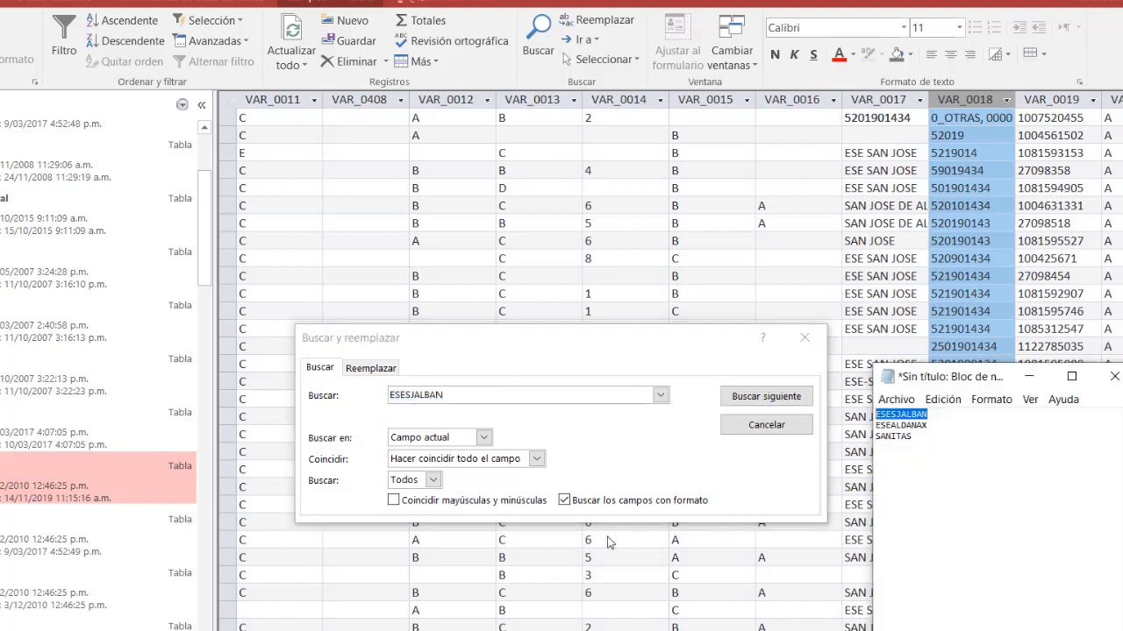
left_click(934, 427)
left_click_drag(932, 426, 875, 426)
key("ctrl+c")
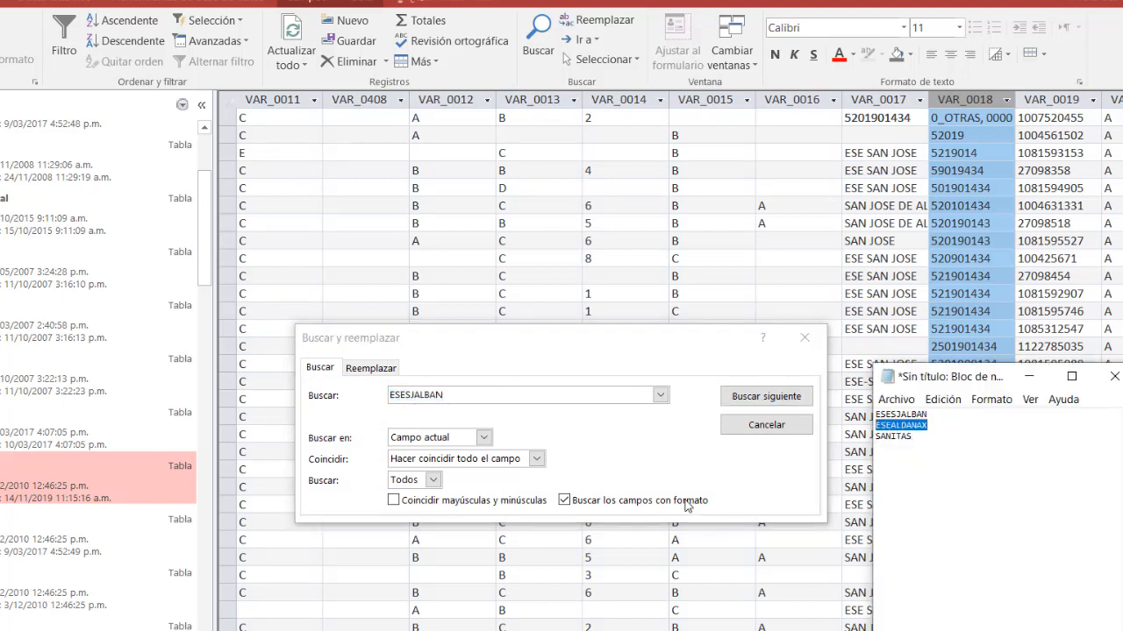
left_click(448, 396)
double_click(454, 395)
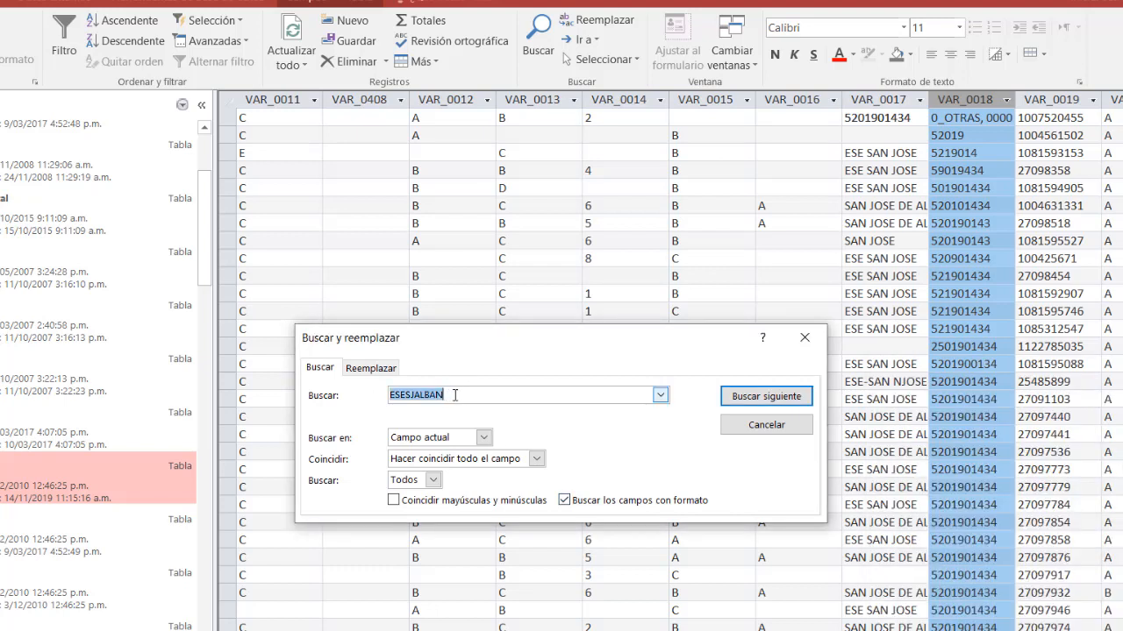
key("ctrl+v")
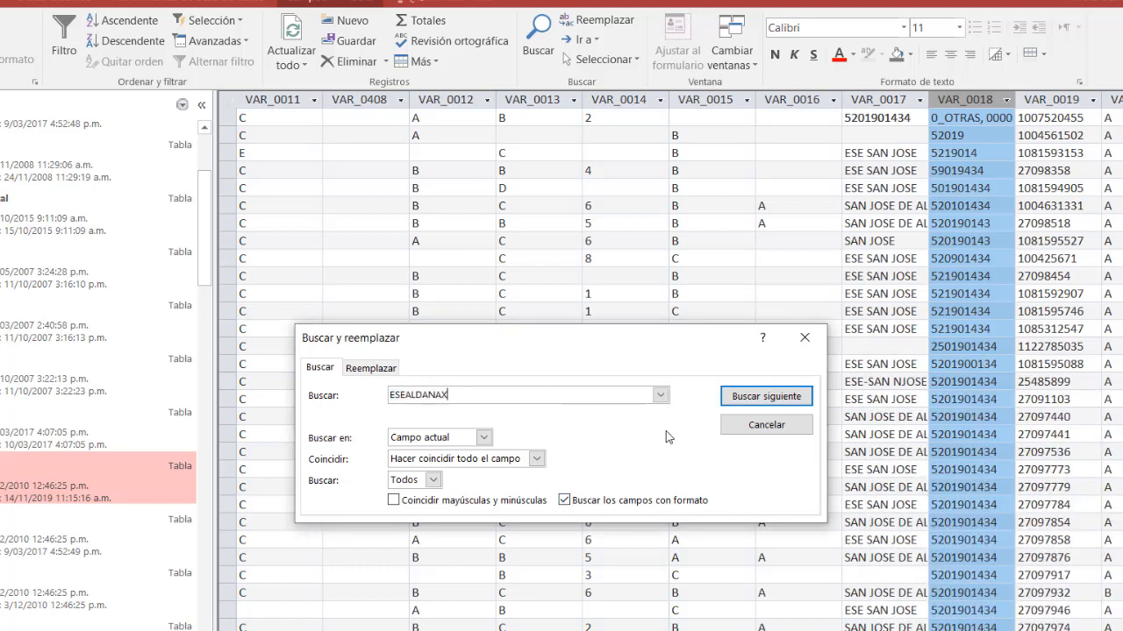
Step: Replace all ESEALDANAX entries in VAR_0018 with 0 and close the replace dialog
left_click(393, 368)
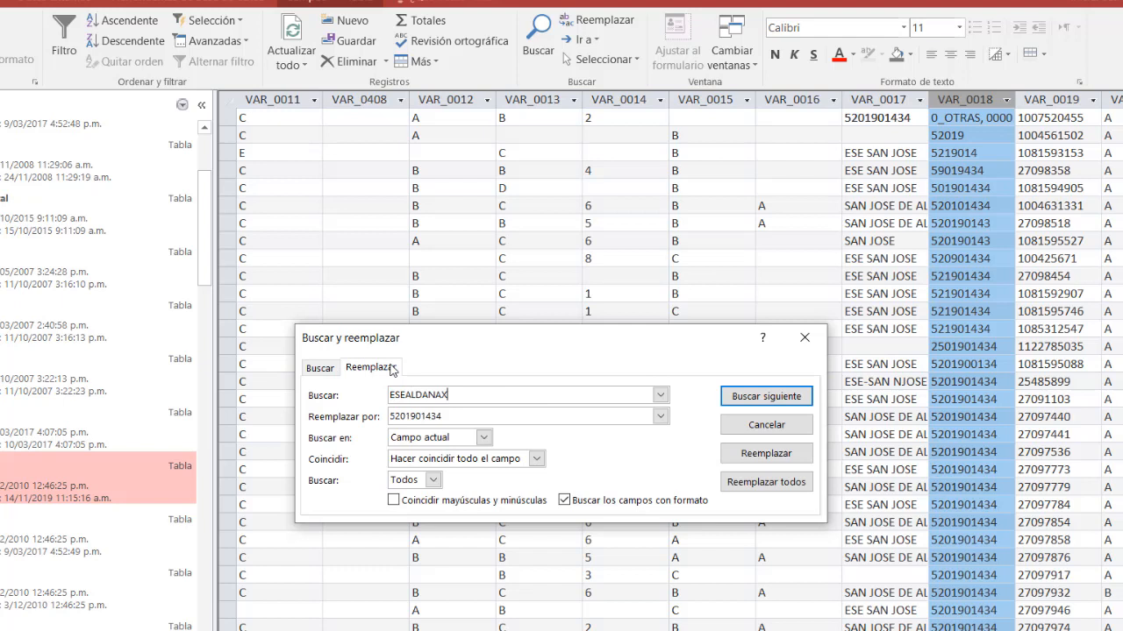
double_click(458, 413)
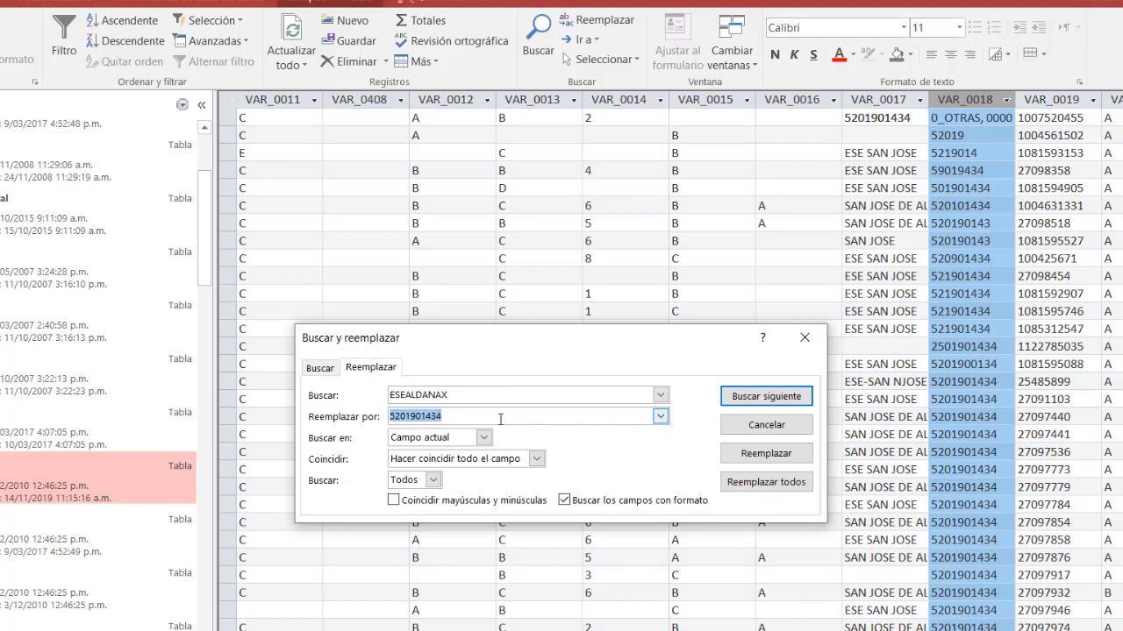
type("0")
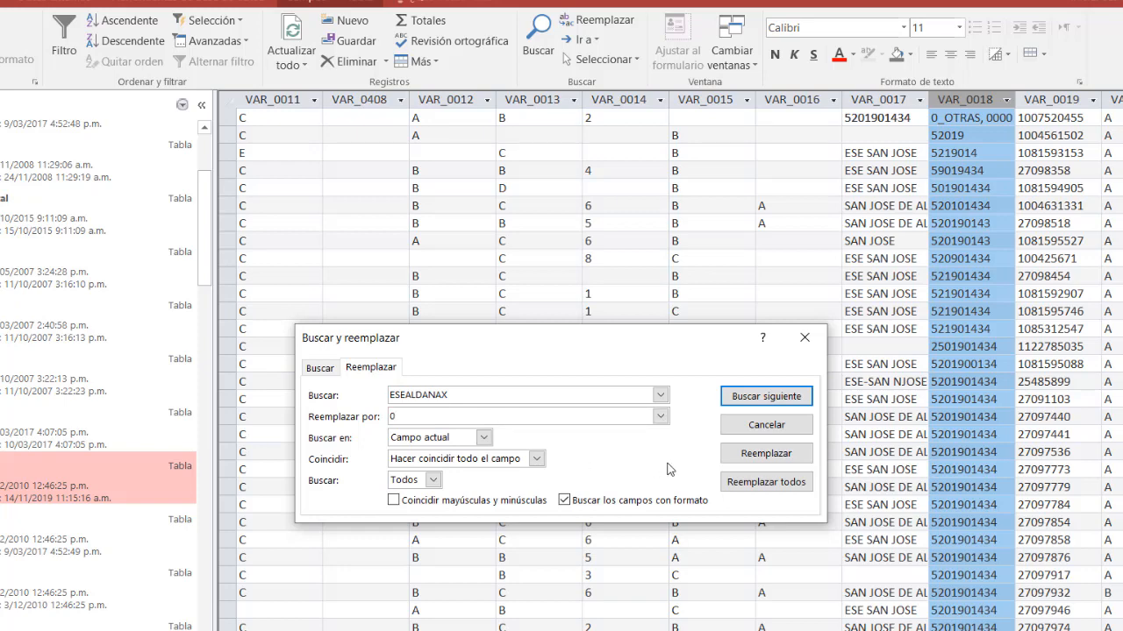
left_click(757, 485)
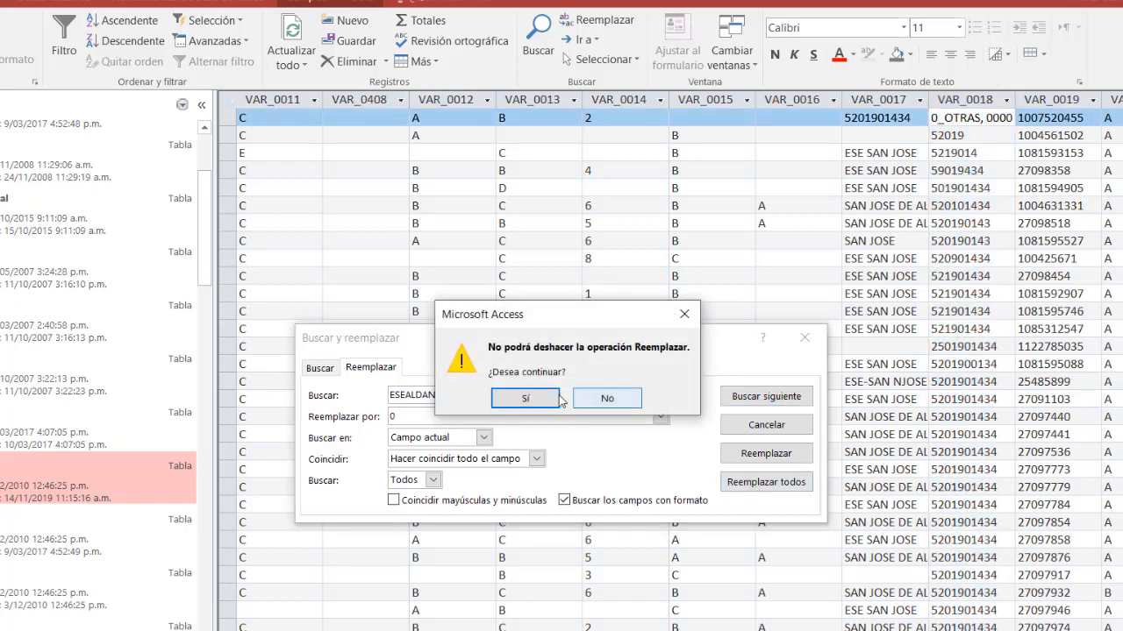
left_click(605, 400)
left_click(804, 338)
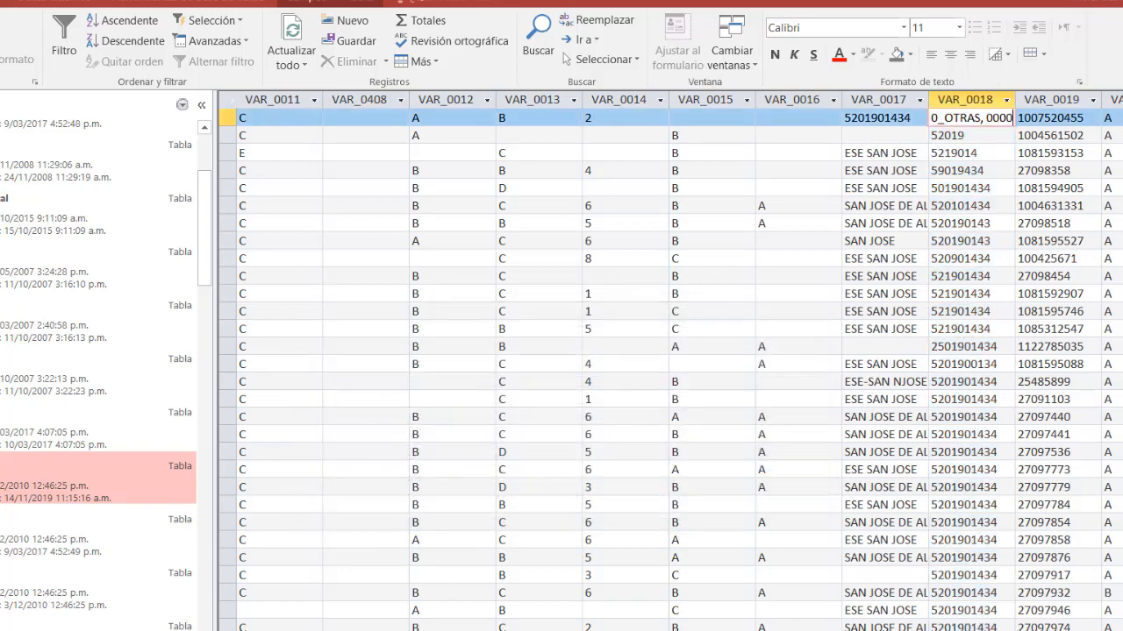
Step: Start a replace on the VAR_0002 column of nivel_01 and set the search text to SANITAS
key("Home")
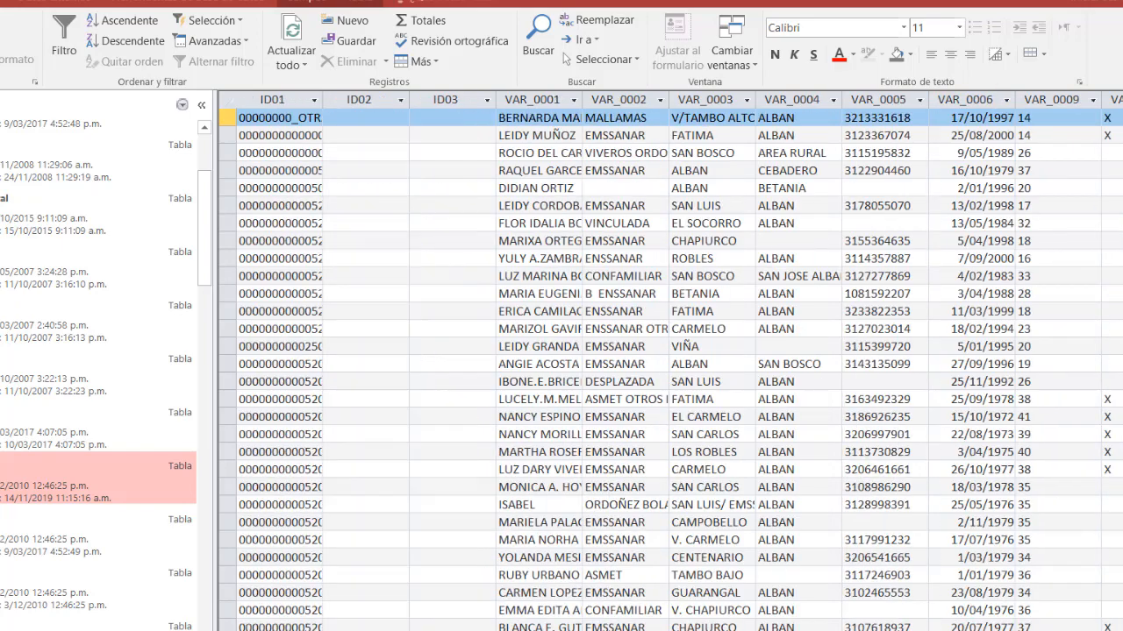
left_click(619, 99)
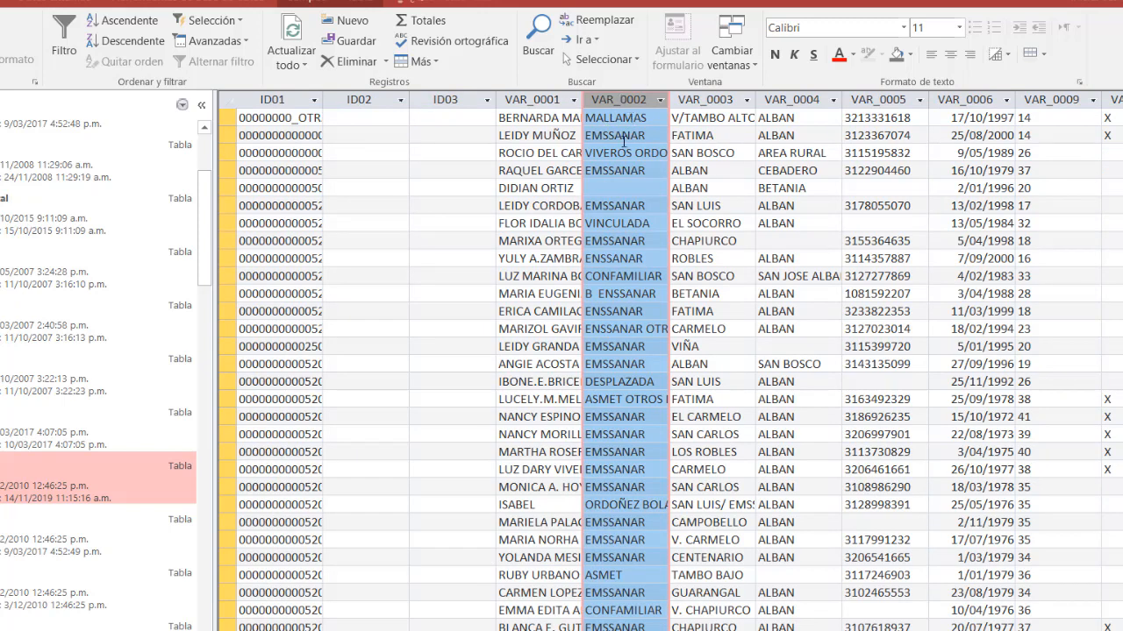
left_click(605, 19)
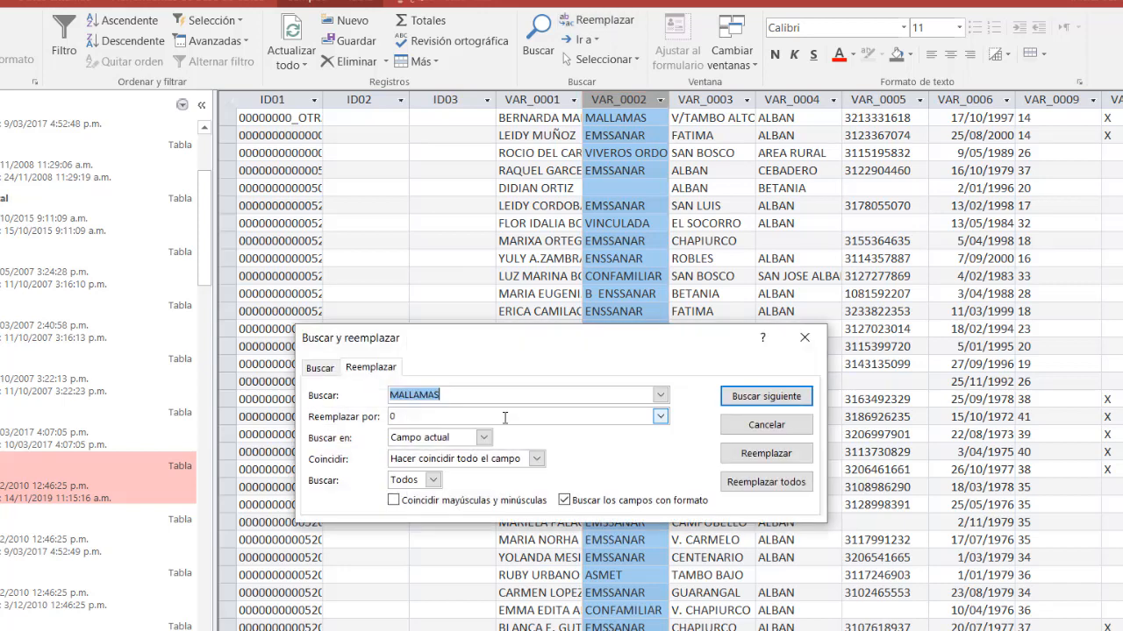
type("SANITAS")
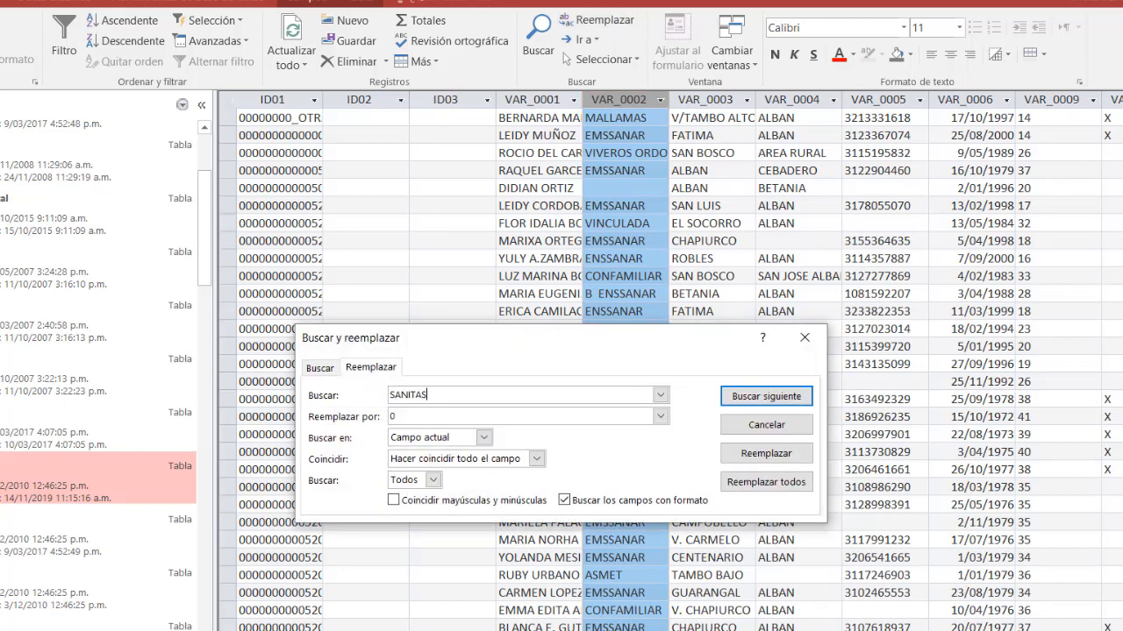
Step: Consult the CÓDIGOS EPS sheet in Chrome for the Sanitas code and enter EPS005 as the replacement value in Access
left_click(263, 603)
left_click(618, 28)
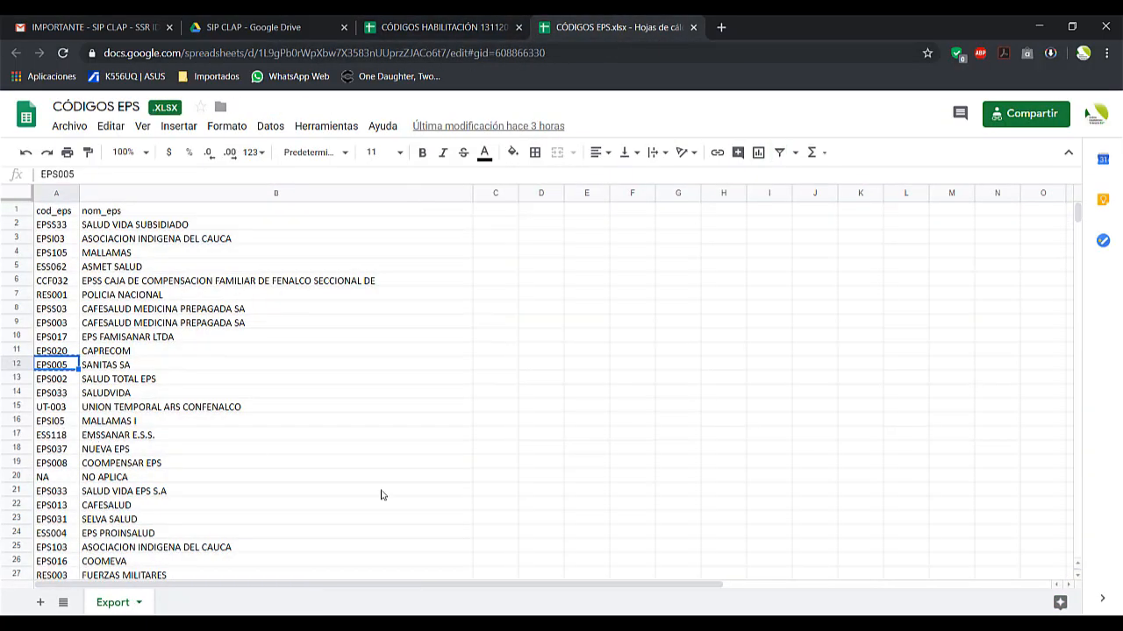
left_click(518, 607)
left_click(369, 400)
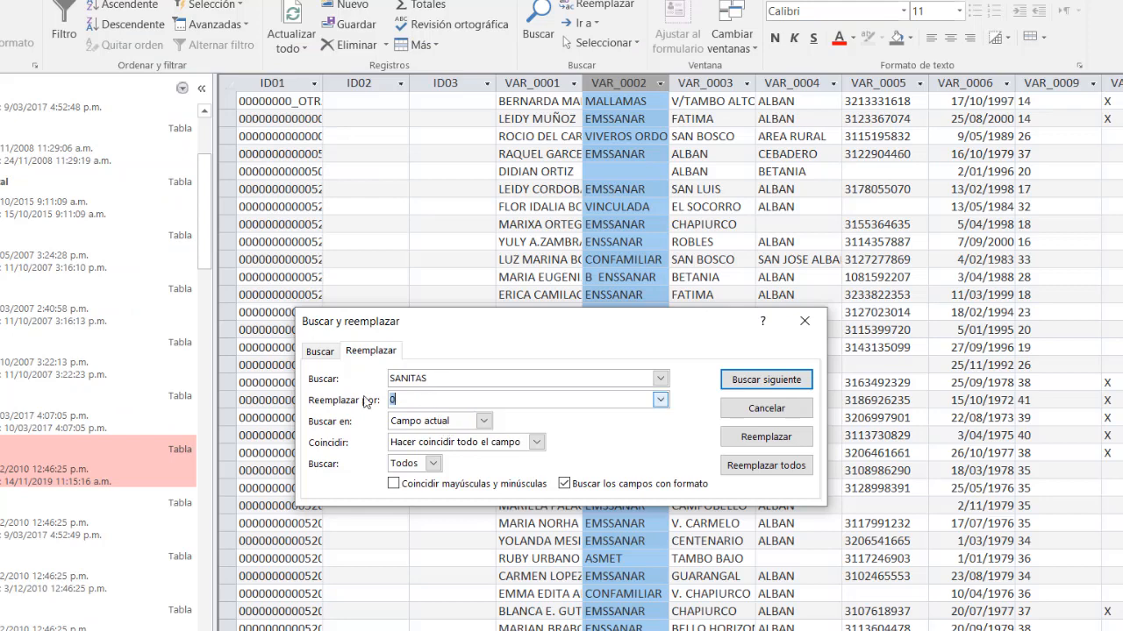
type("EPS005")
Step: Replace all SANITAS entries in VAR_0002 with EPS005 and close the replace dialog
left_click(800, 467)
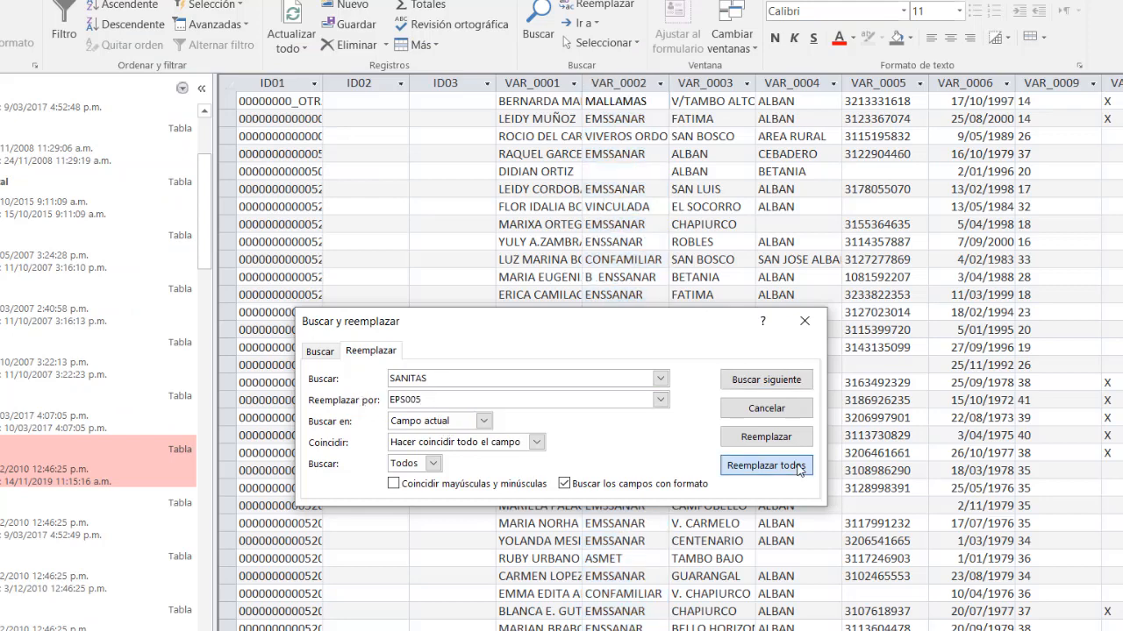
left_click(553, 379)
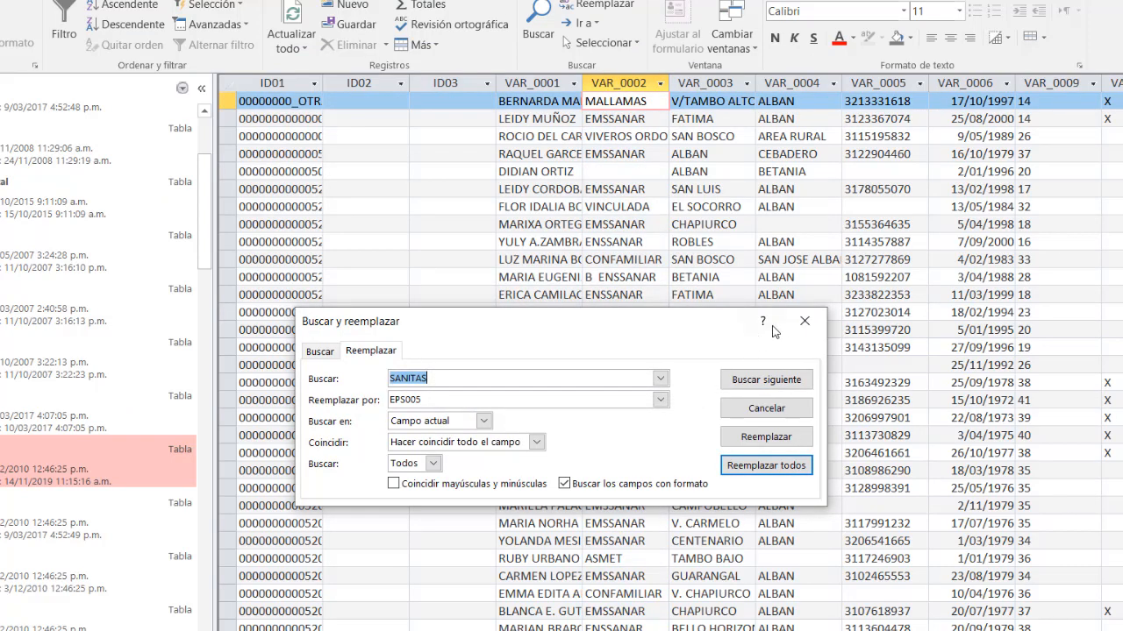
left_click(804, 321)
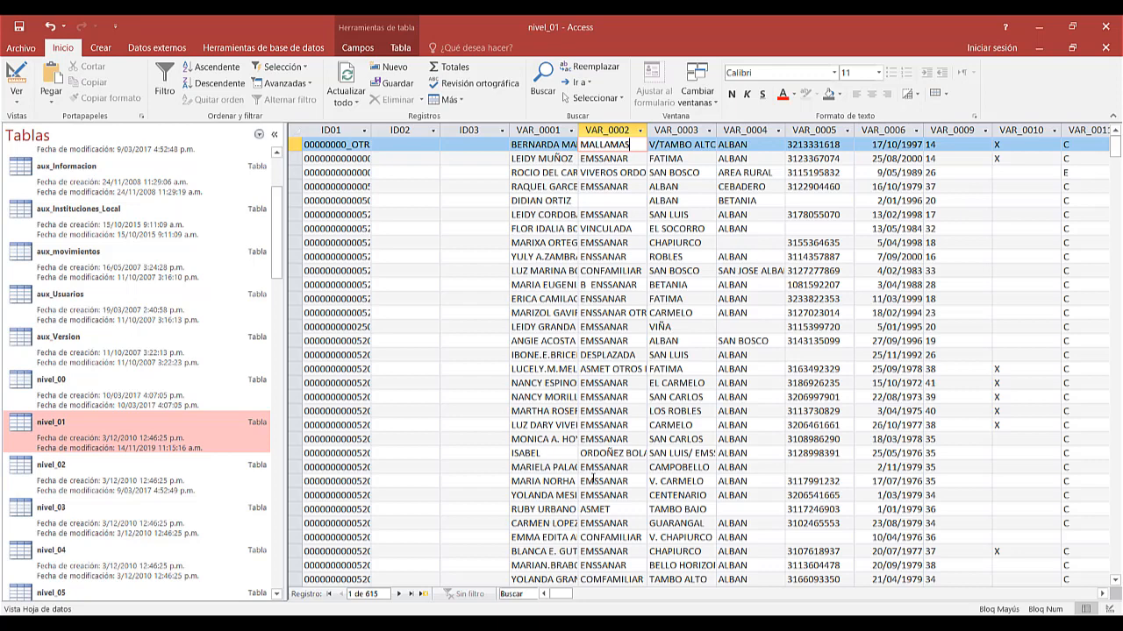
Step: Find the test patient's record by searching the VAR_0001 column for the full name, then close the search dialog
left_click(618, 524)
left_click(535, 129)
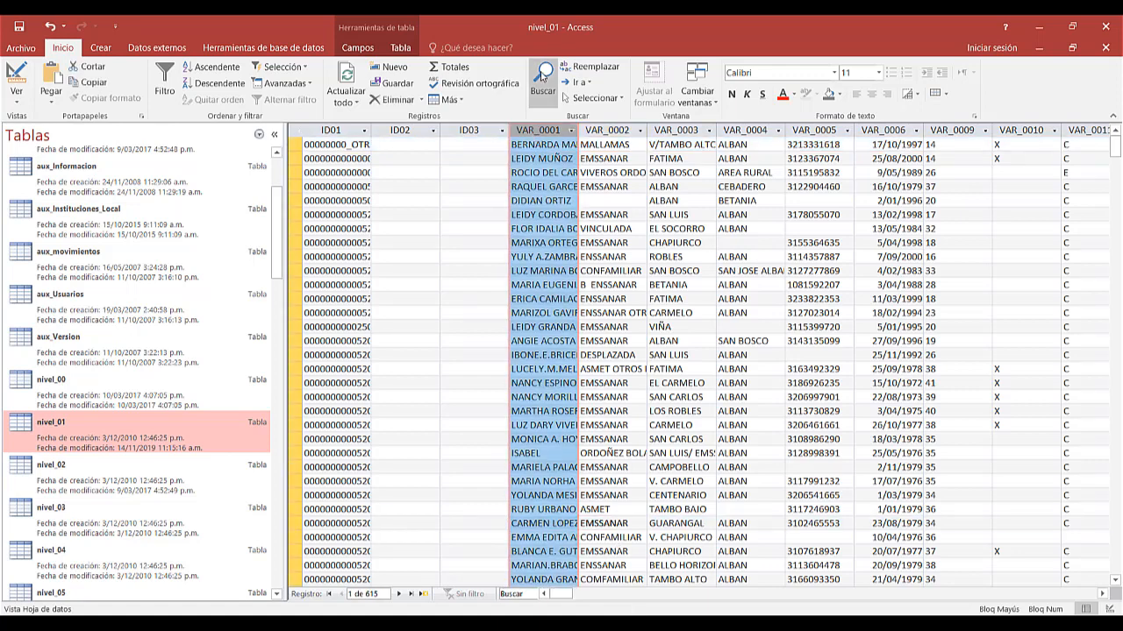
left_click(543, 77)
type("PEP")
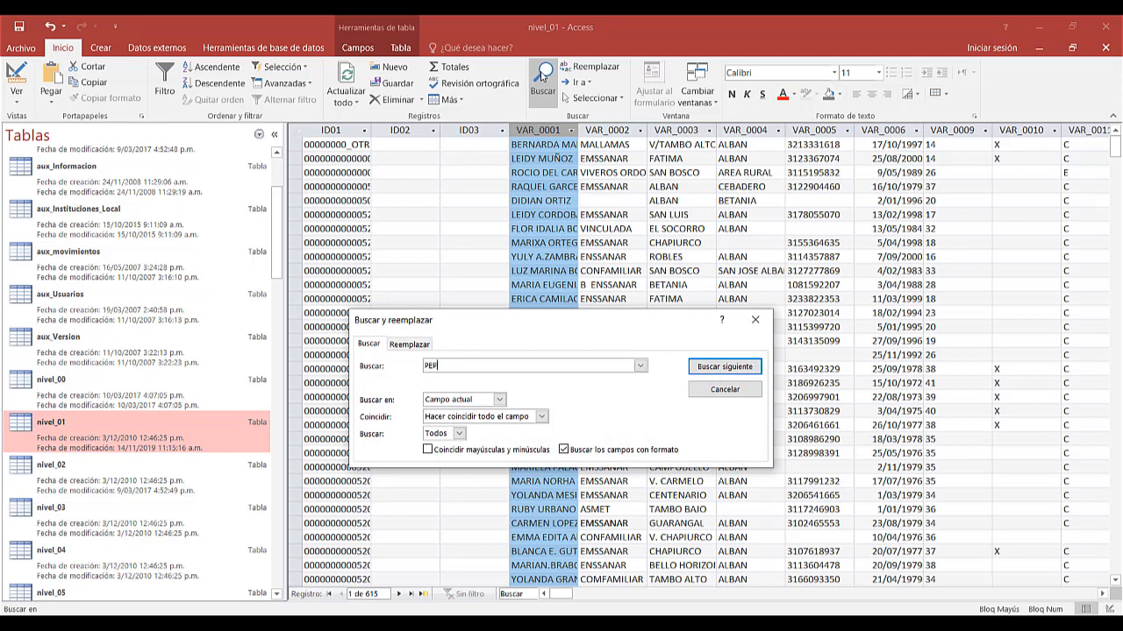
type("ITA PEREZ")
key("Return")
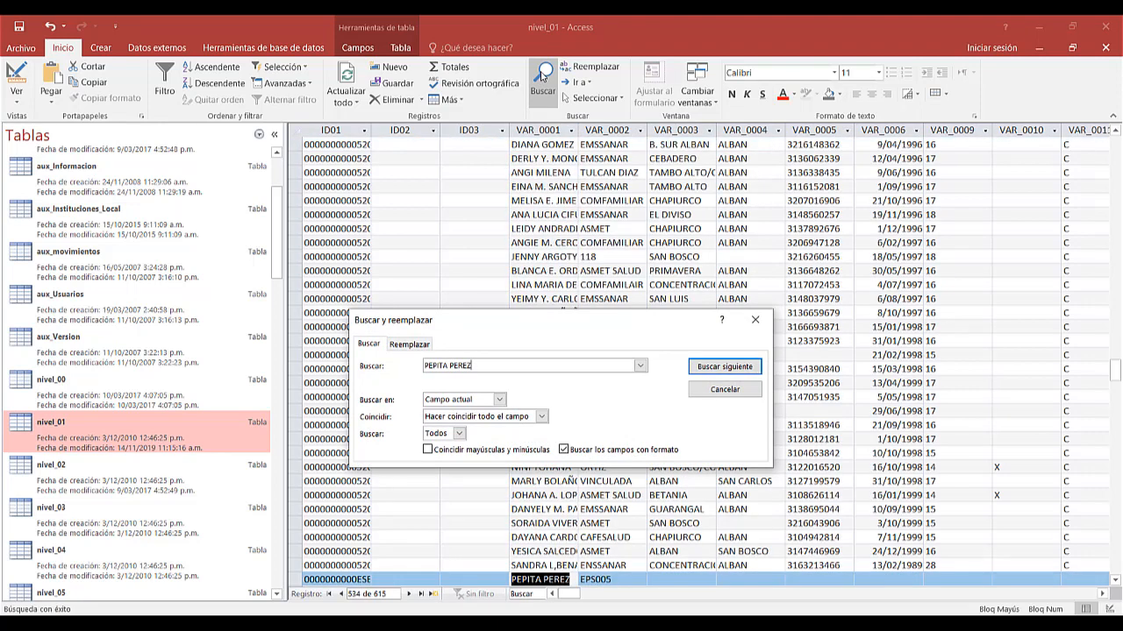
key("Escape")
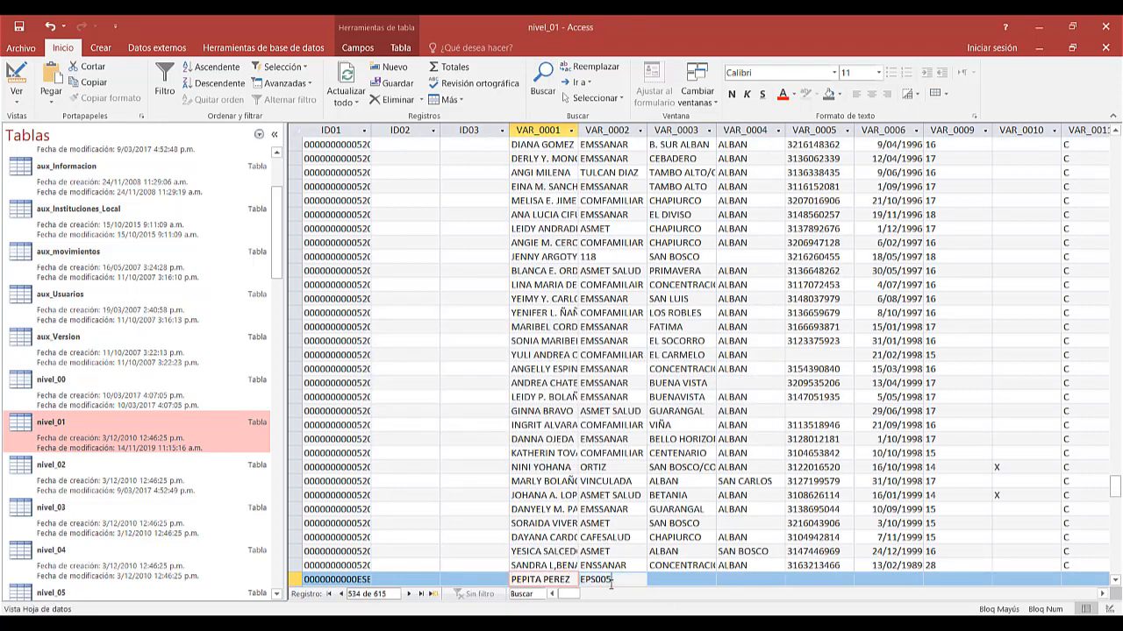
Step: Check the replaced codes across the test patient's record, from VAR_0002 through VAR_0017 and VAR_0018
left_click(611, 581)
key("Tab")
key("Tab")
key("Tab")
key("Tab")
key("Tab")
key("Tab")
key("Tab")
key("Tab")
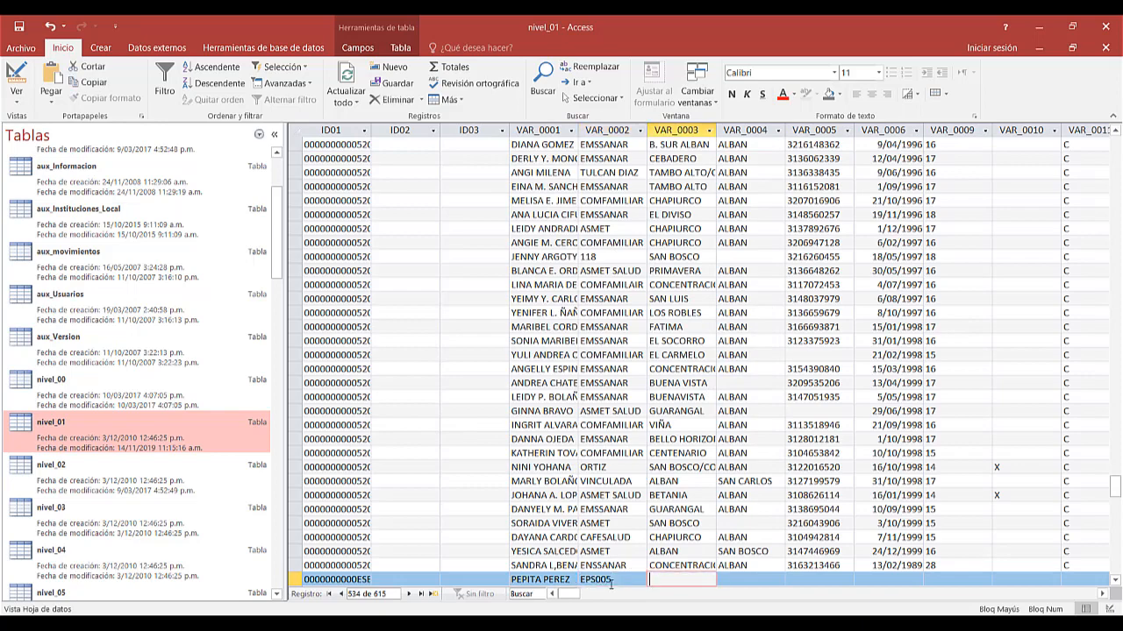
key("Tab")
key("Tab")
key("Tab")
key("Tab")
key("Tab")
key("Tab")
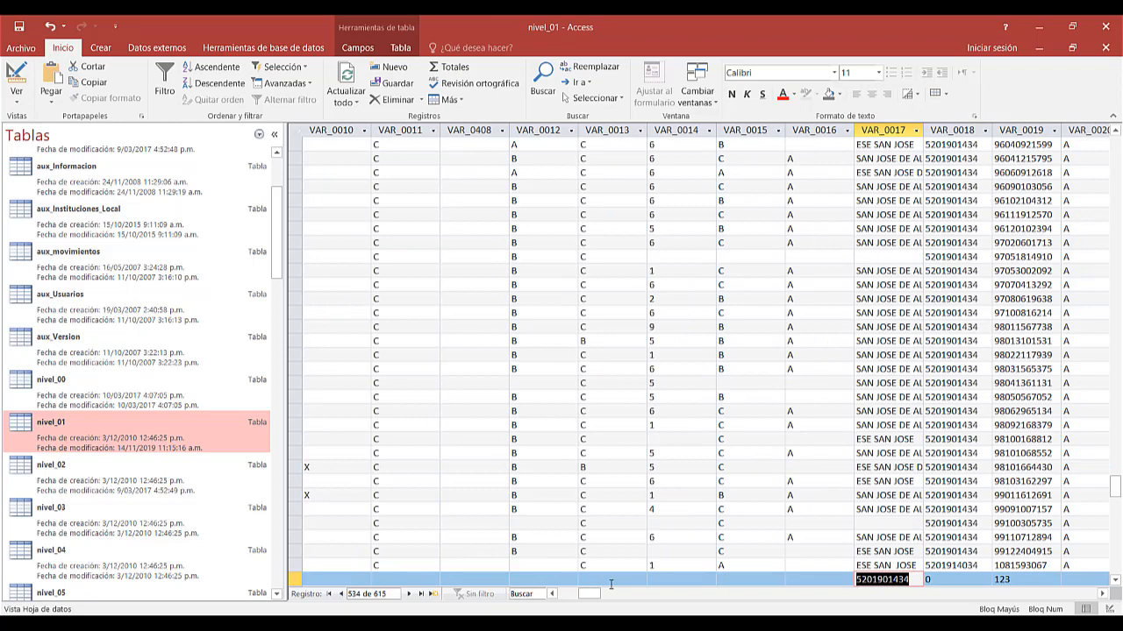
key("Tab")
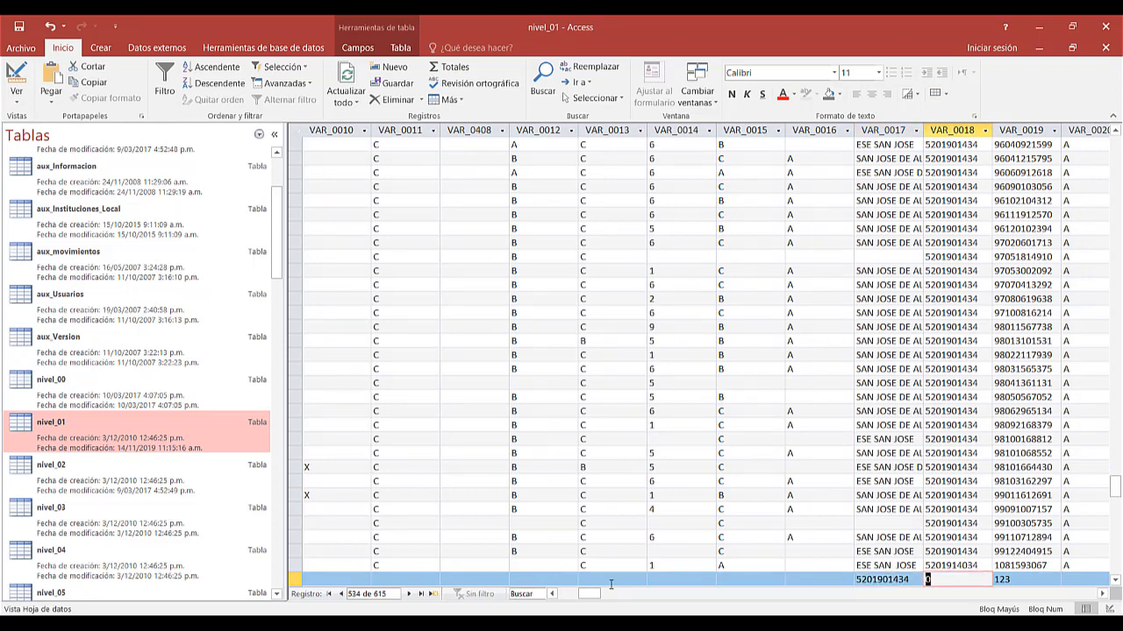
key("Tab")
key("Tab")
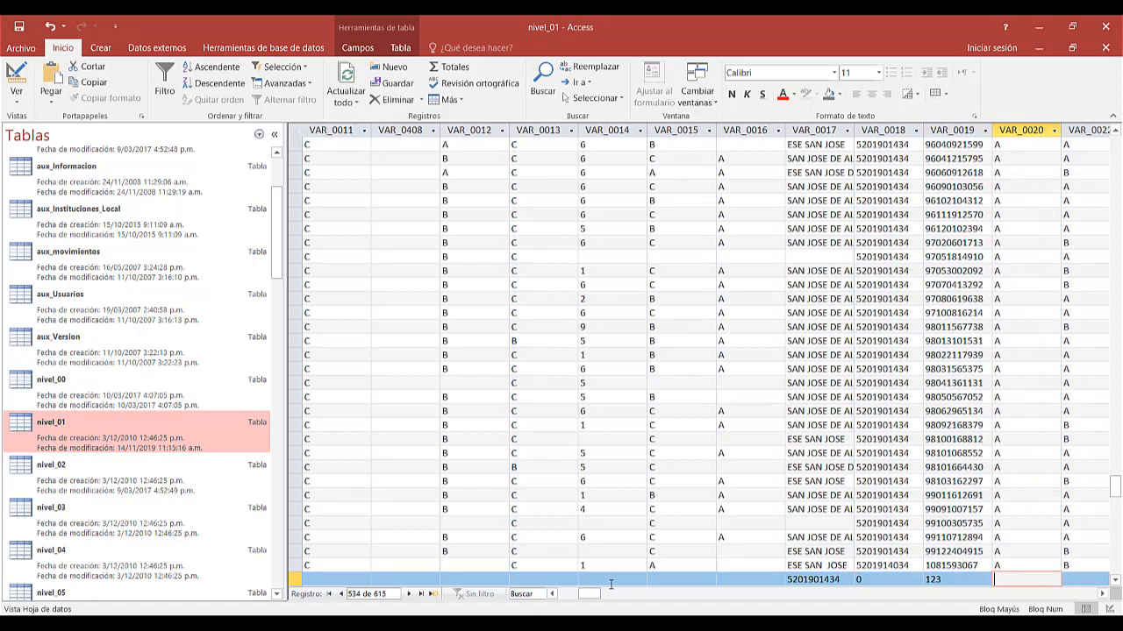
Step: Save the nivel_01 table and close Access
left_click(14, 33)
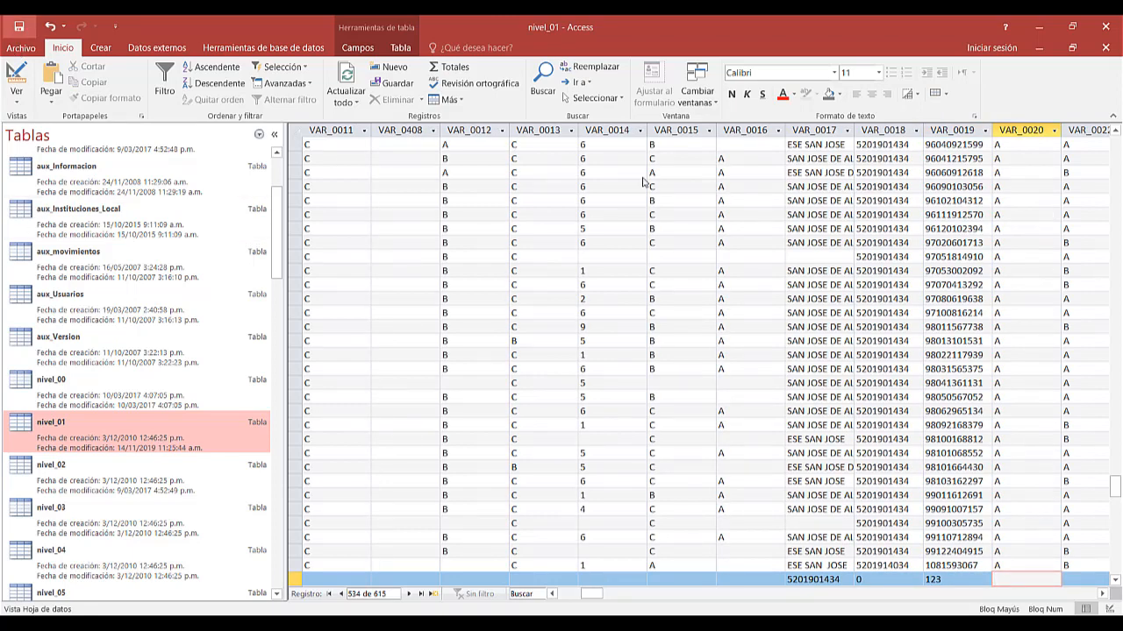
left_click(1105, 26)
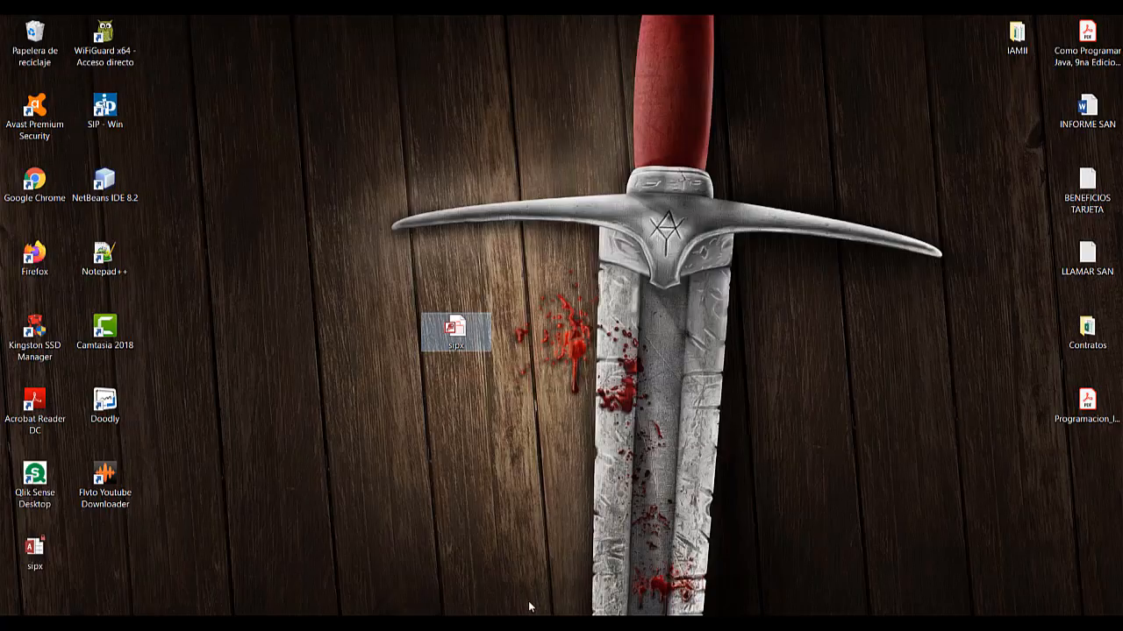
Step: Switch to SIP, open the clinical history entry form, search by the test patient's full name and load the matching record
left_click(530, 624)
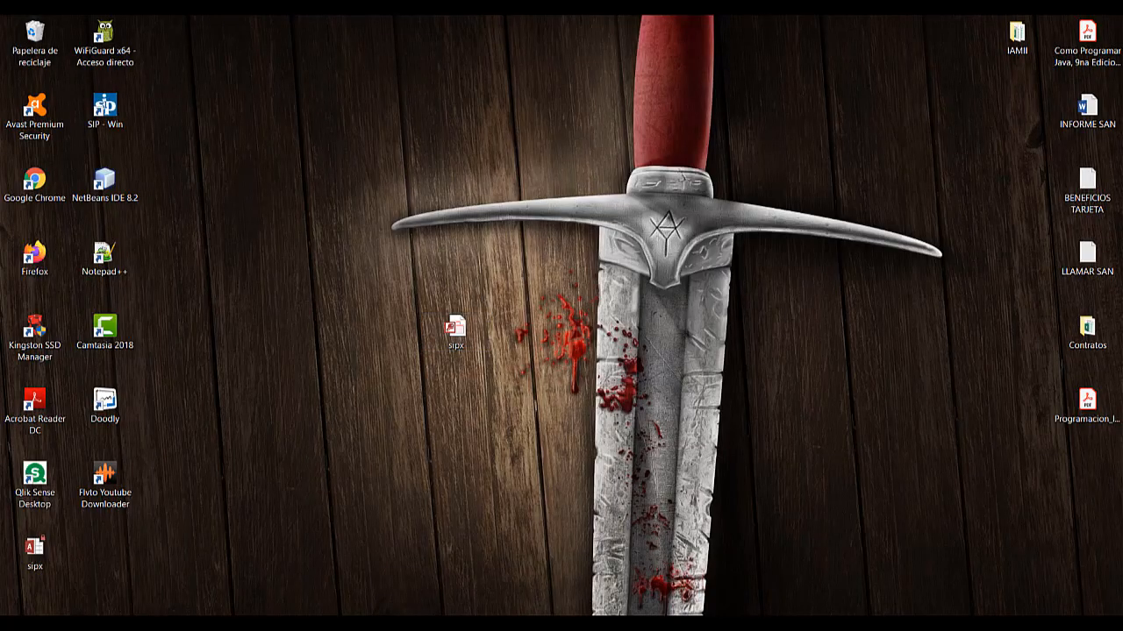
left_click(144, 155)
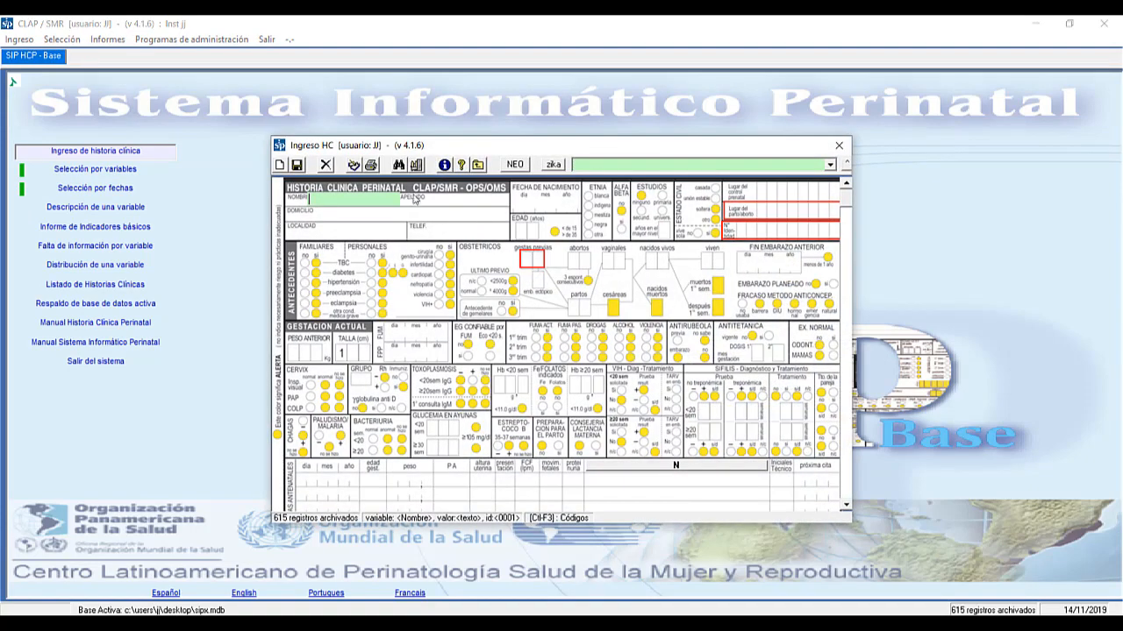
left_click(371, 196)
type("PEPITA PEREZ")
left_click(398, 165)
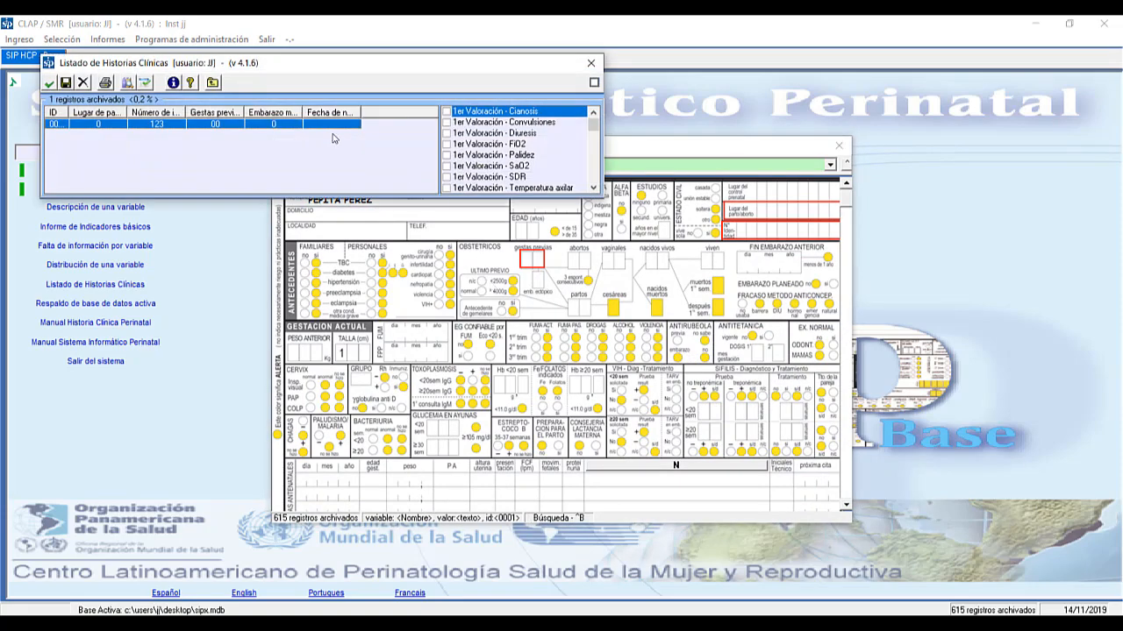
double_click(330, 127)
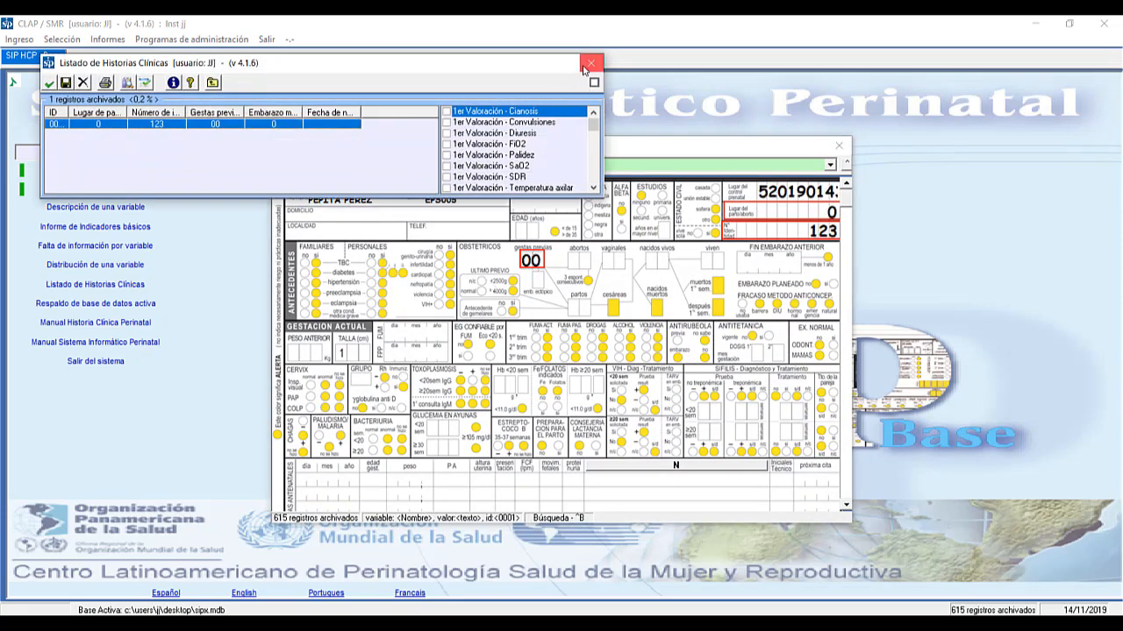
Step: Close the record list and check the delivery place code and the full prenatal-control place code in the loaded record
left_click_drag(532, 65, 624, 359)
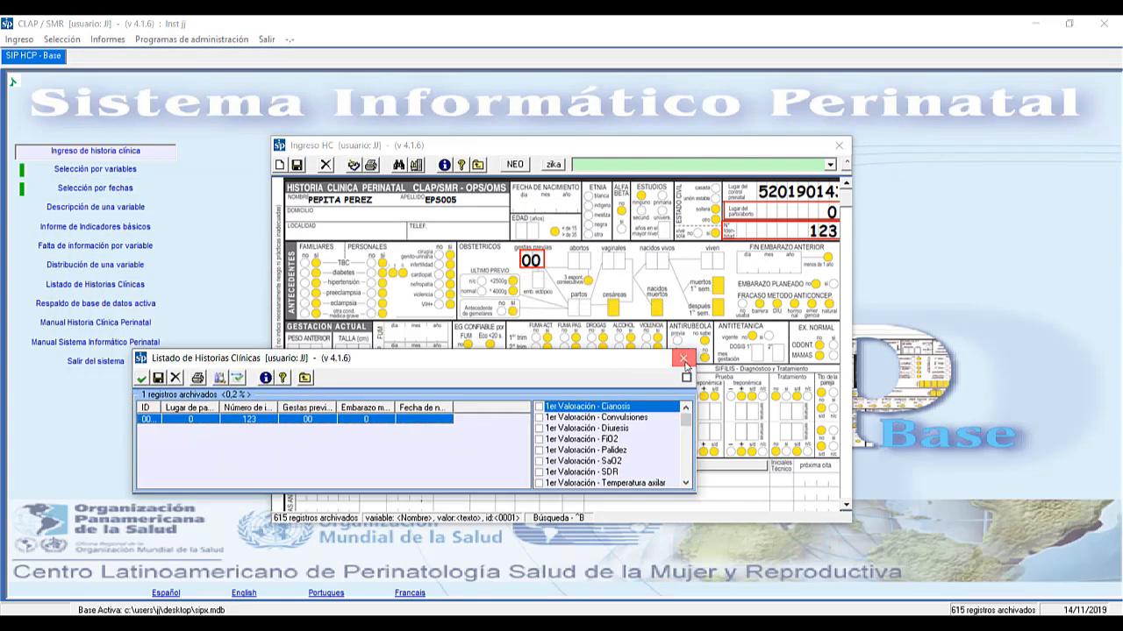
left_click(684, 359)
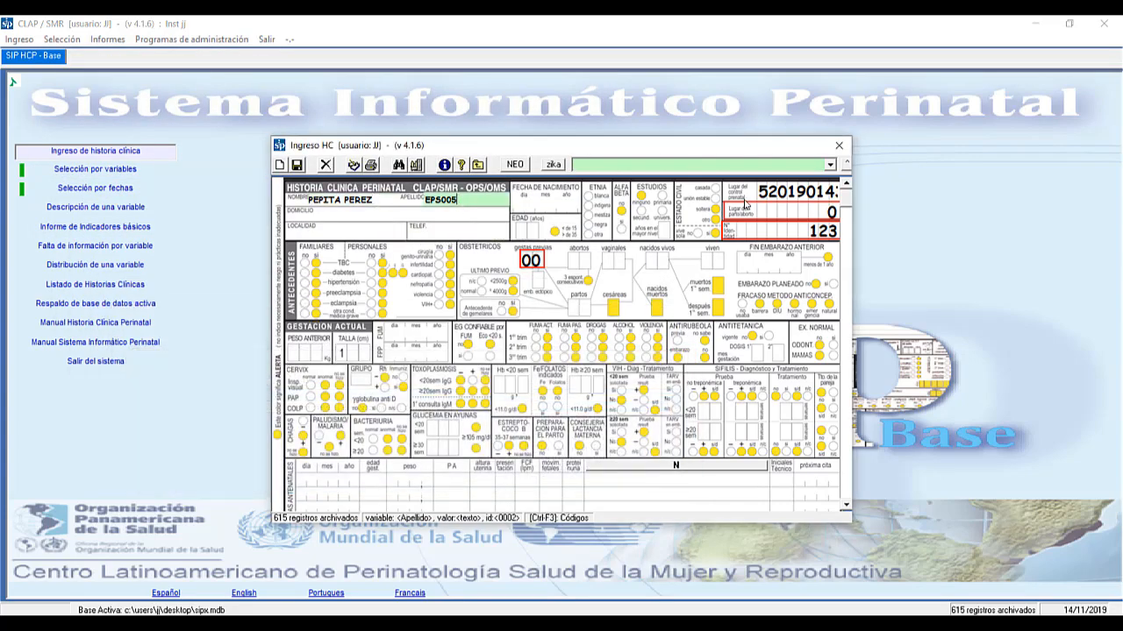
left_click(794, 195)
left_click(800, 213)
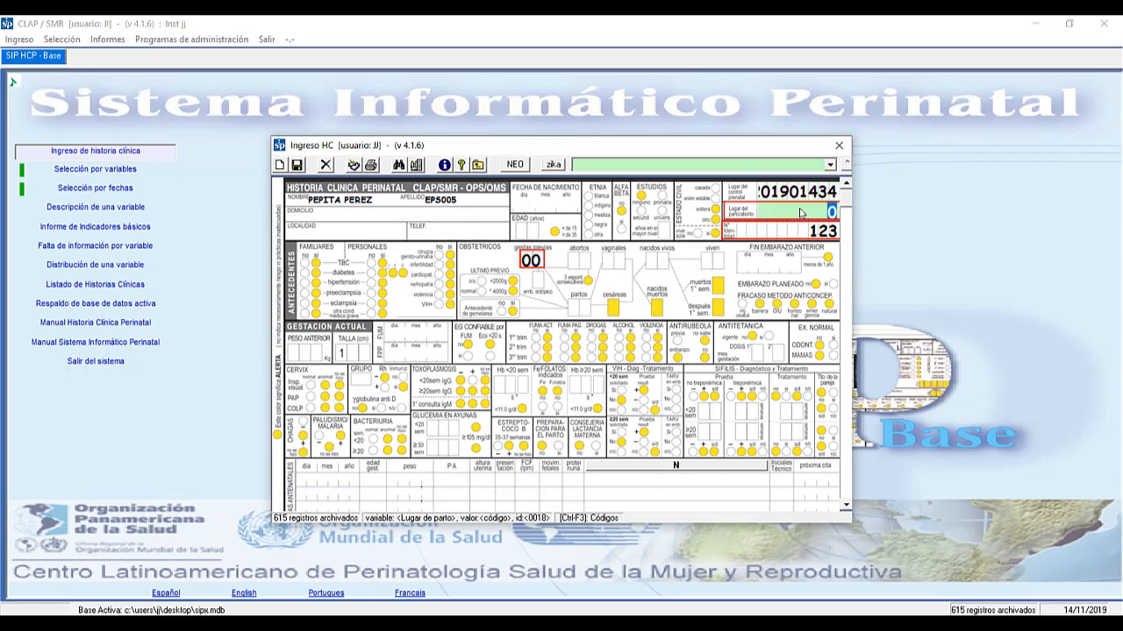
left_click(798, 193)
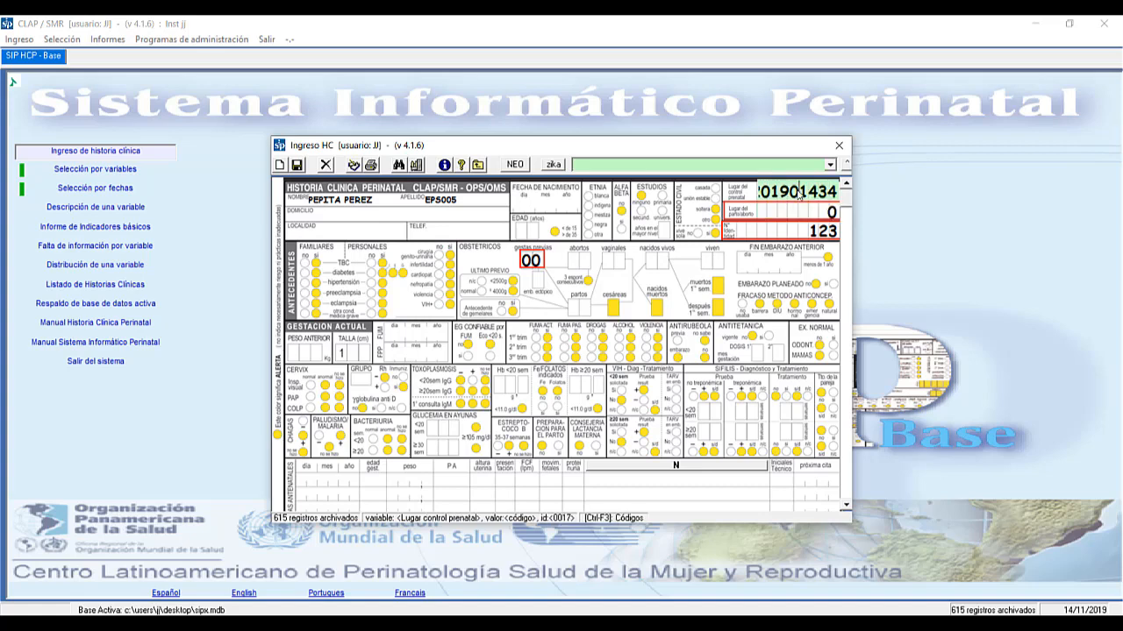
key("Left")
key("Left")
key("Left")
key("Left")
key("Left")
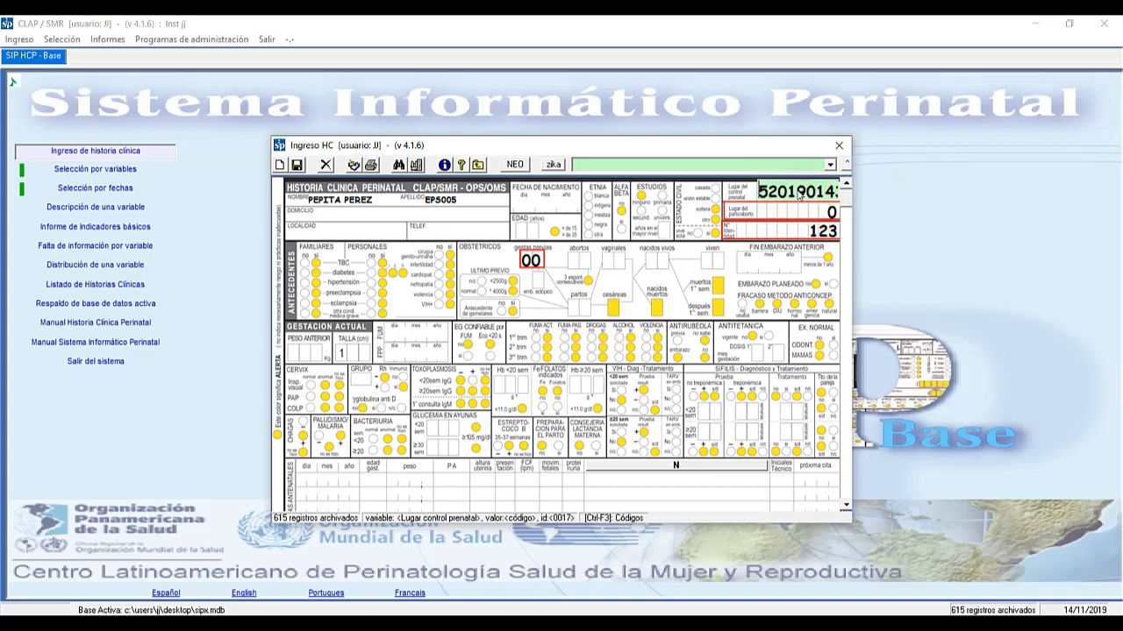
key("Right")
key("Right")
key("Right")
key("Right")
key("Right")
key("Right")
key("Right")
key("Right")
key("Right")
key("Right")
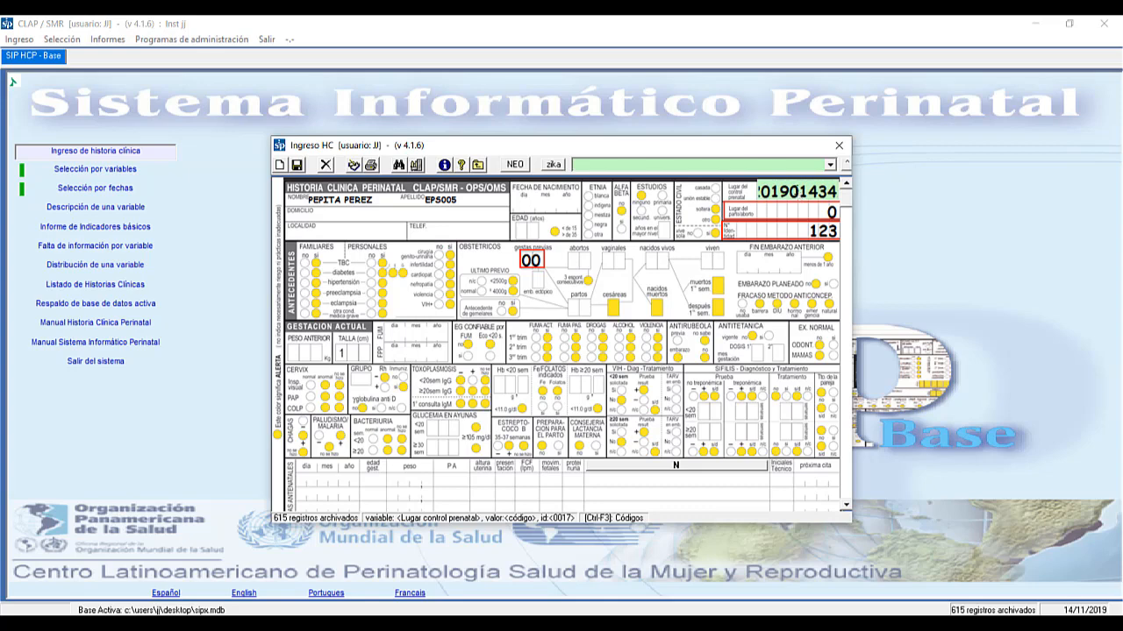
left_click_drag(570, 151, 568, 134)
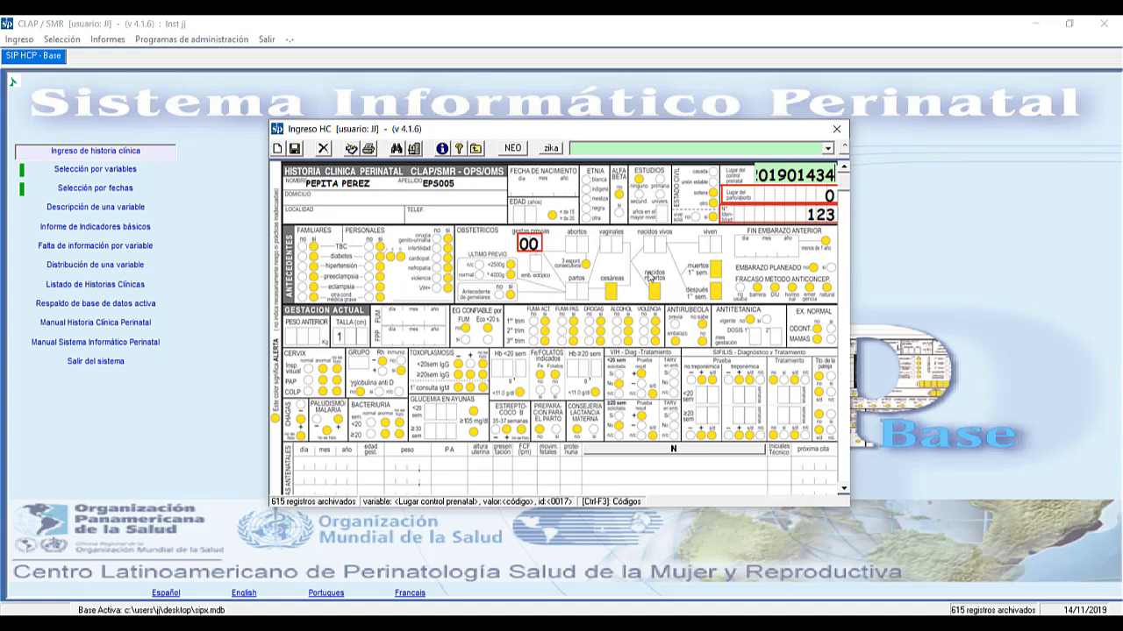
scroll(847, 203, "down", 2)
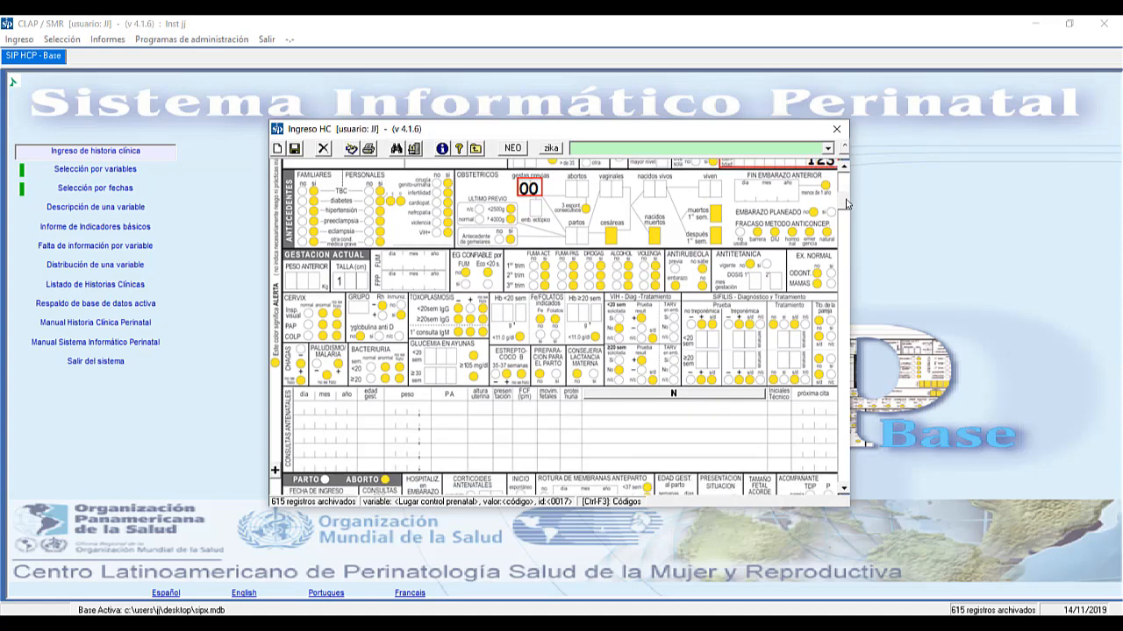
scroll(846, 203, "down", 3)
scroll(846, 200, "up", 4)
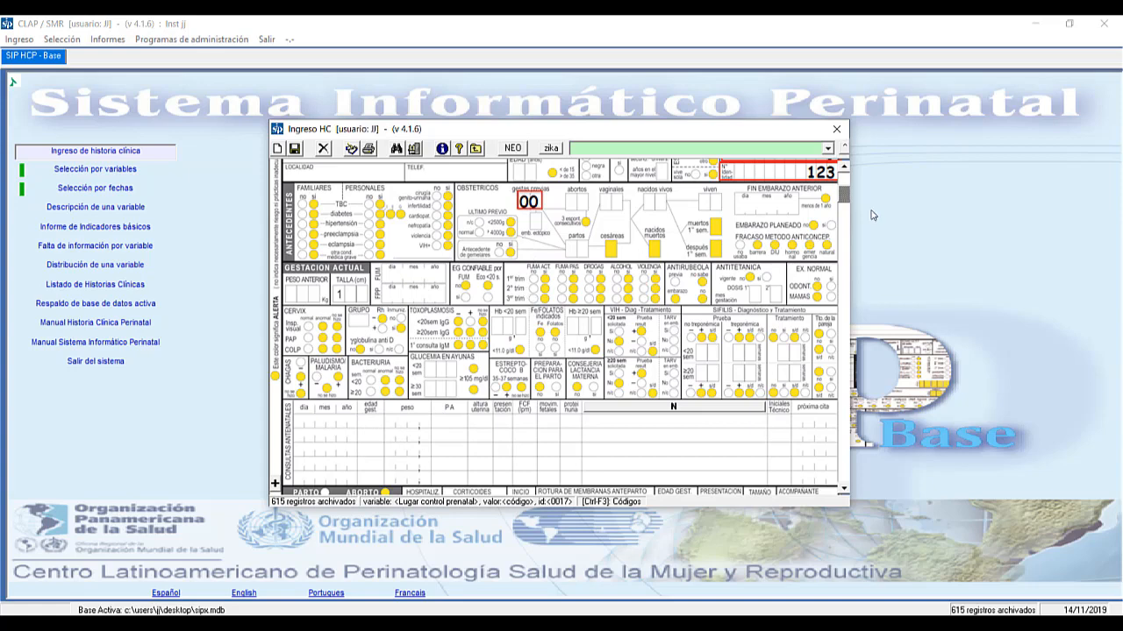
left_click_drag(846, 195, 845, 187)
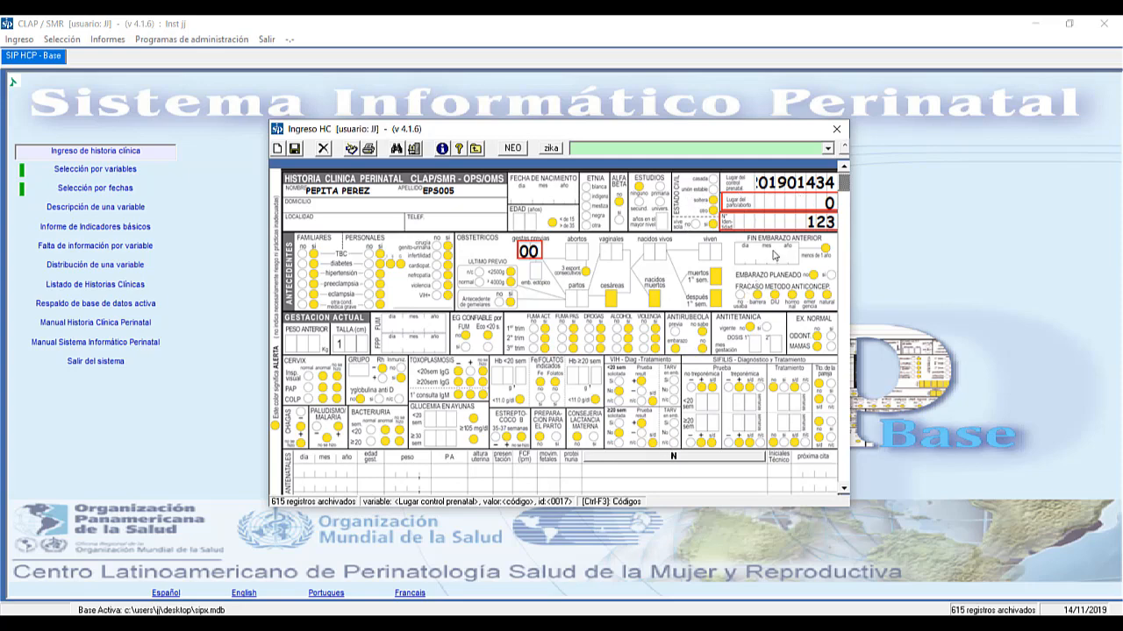
Step: Recheck the prenatal-control place code from its first to its last digit, then close the clinical history entry form
left_click(816, 181)
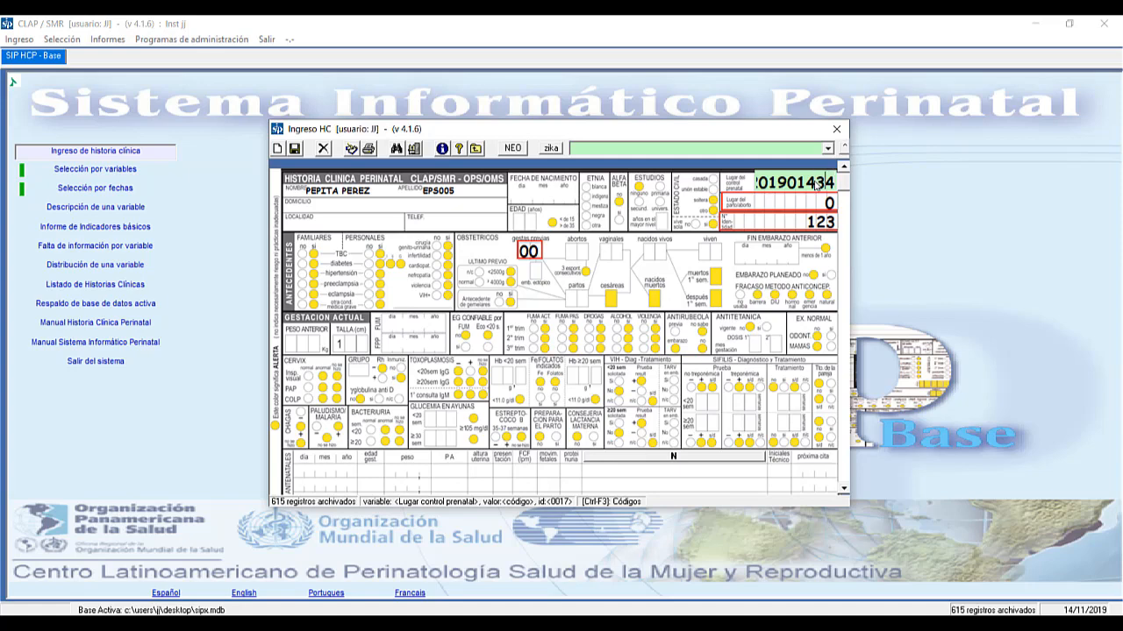
key("Left")
key("Left")
key("Left")
key("Left")
key("Left")
key("Left")
key("Left")
key("Left")
key("Left")
key("Right")
key("Right")
key("Right")
key("Right")
key("Right")
key("Right")
key("Right")
key("Right")
key("Right")
left_click_drag(767, 130, 724, 127)
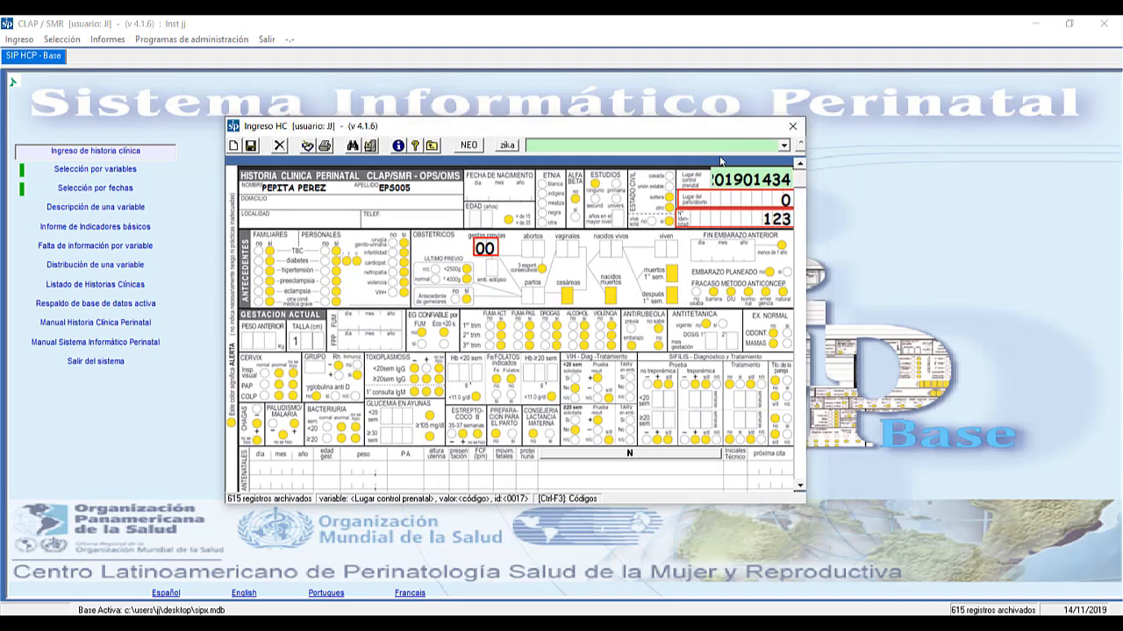
left_click(792, 126)
left_click(543, 373)
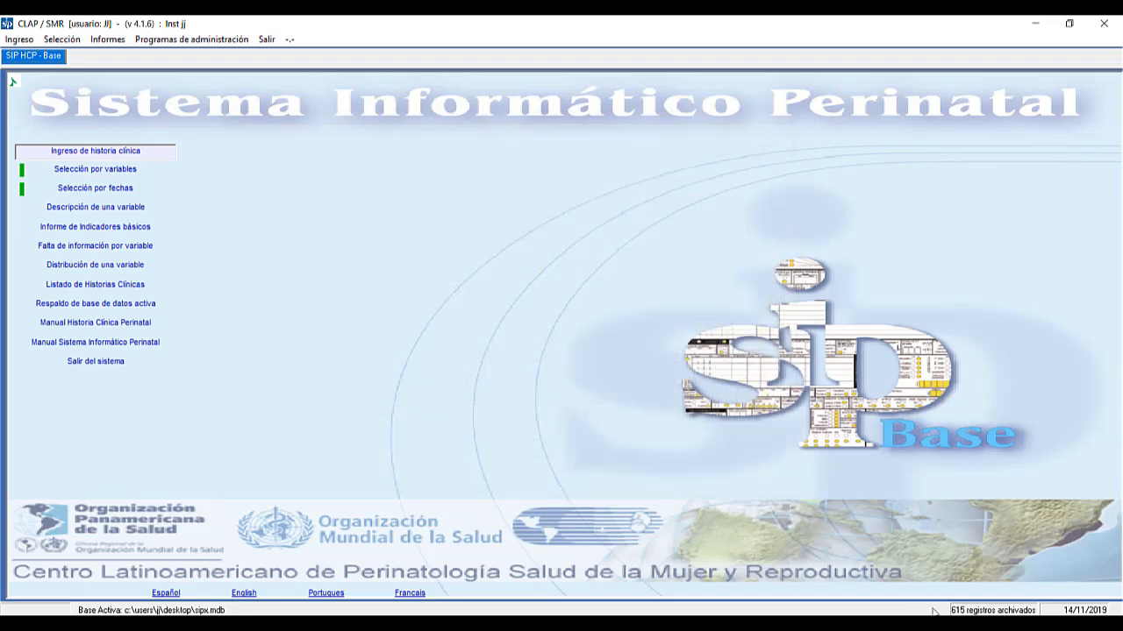
Step: Review the backup settings for the active database, including its source and destination paths, and close them without making a backup
left_click(191, 40)
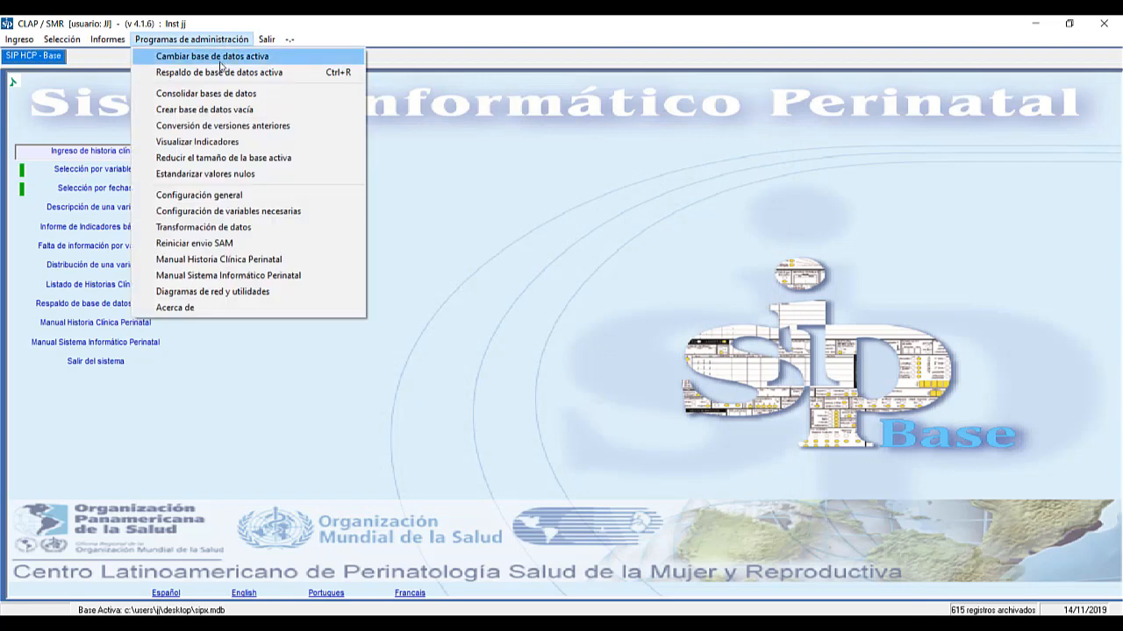
left_click(226, 74)
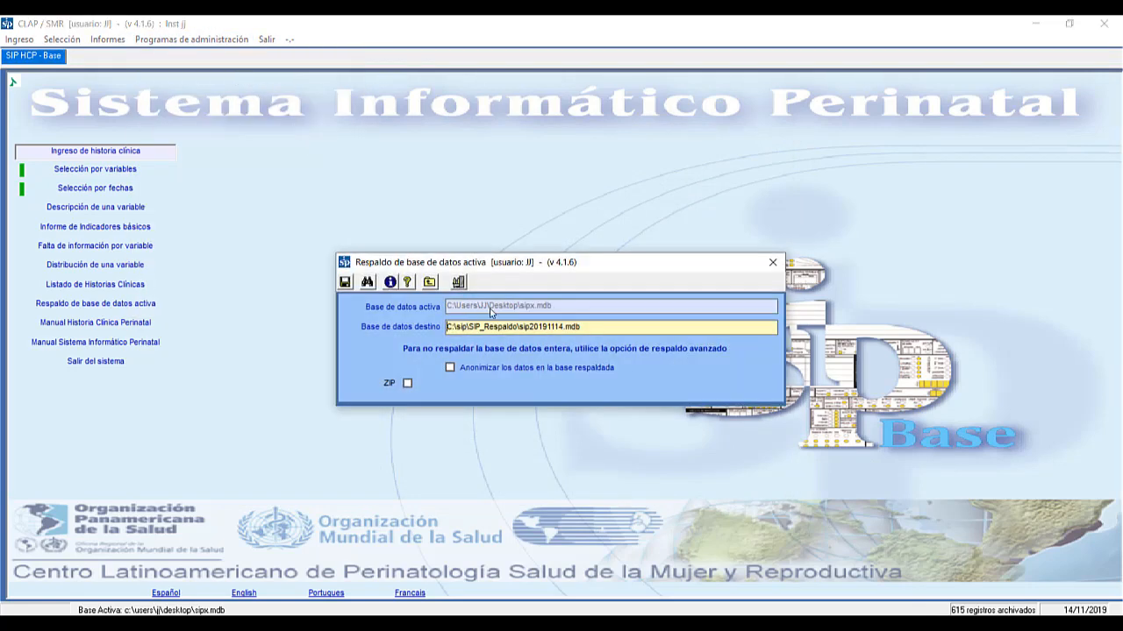
left_click(773, 262)
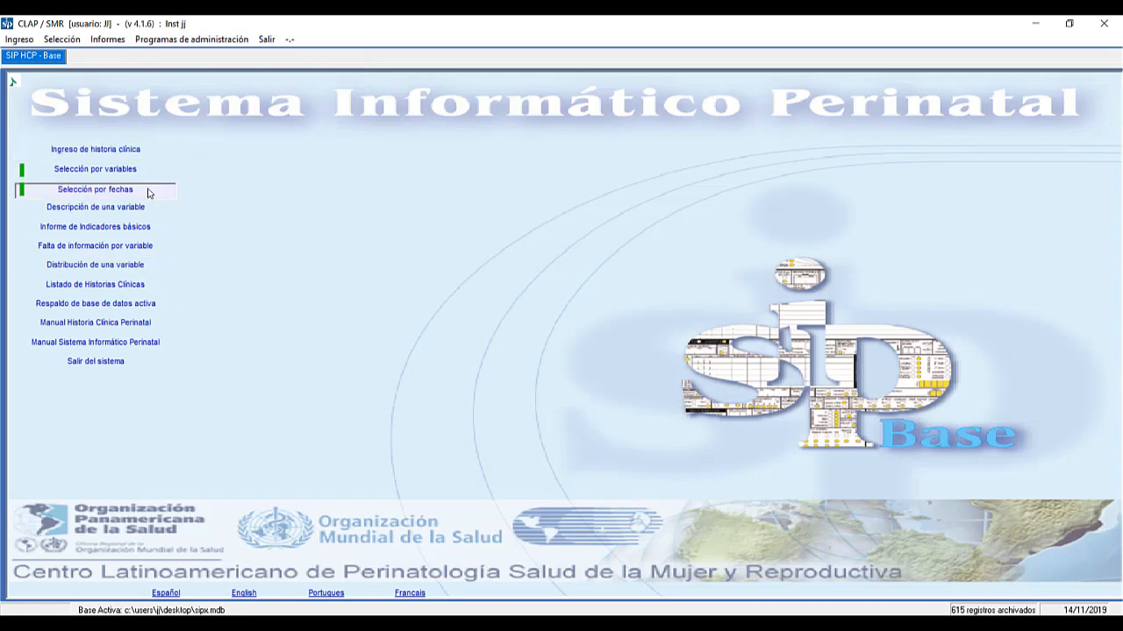
left_click(212, 42)
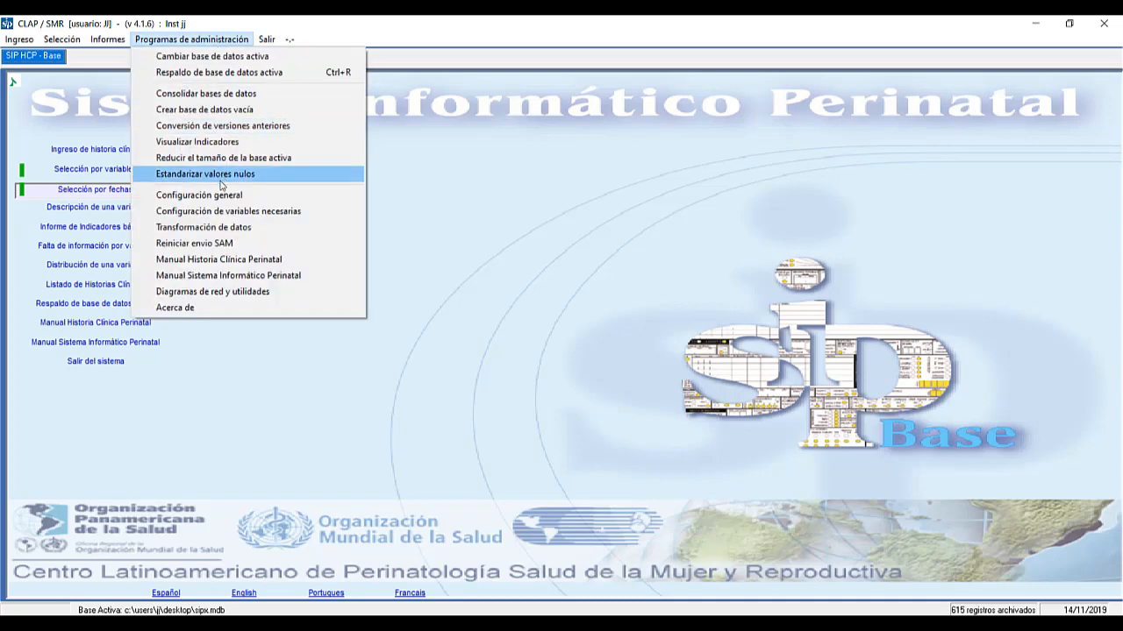
left_click(255, 74)
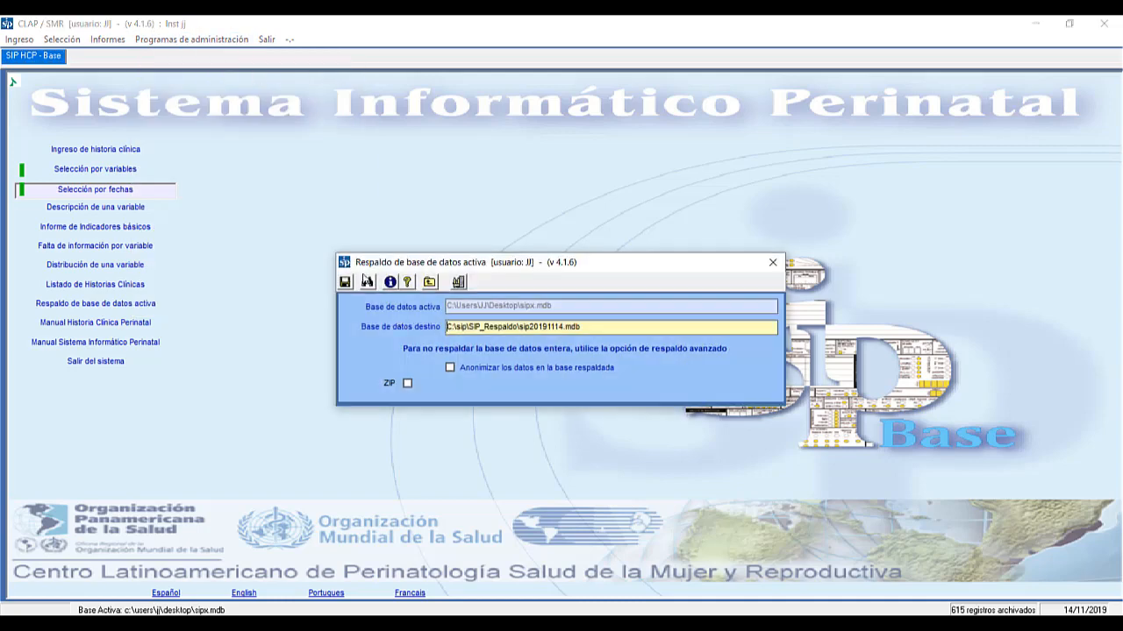
left_click(774, 264)
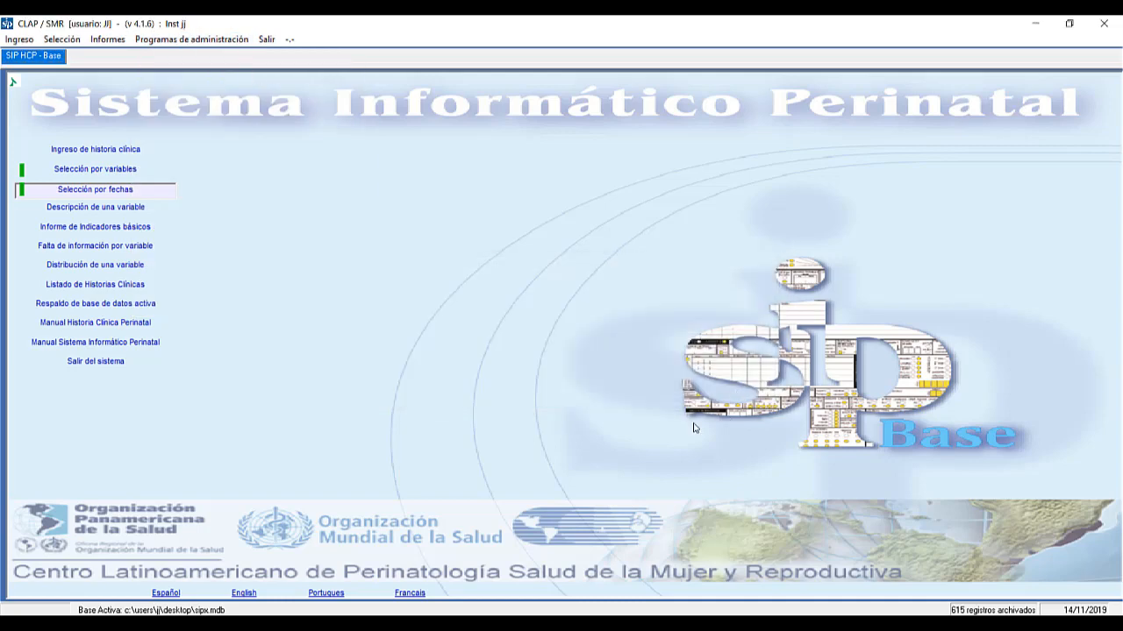